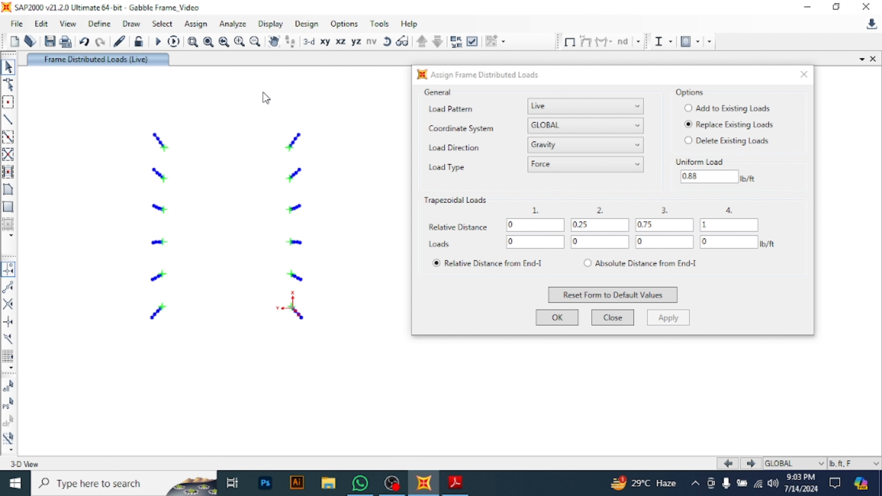
- Orient the 3D view so both rows of columns are clear of the Assign Frame Distributed Loads dialog
mouse_move(230, 310)
middle_mouse_down("shift")
mouse_move(230, 263)
mouse_move(270, 183)
mouse_move(316, 153)
mouse_move(287, 146)
mouse_move(295, 143)
middle_mouse_up("shift")
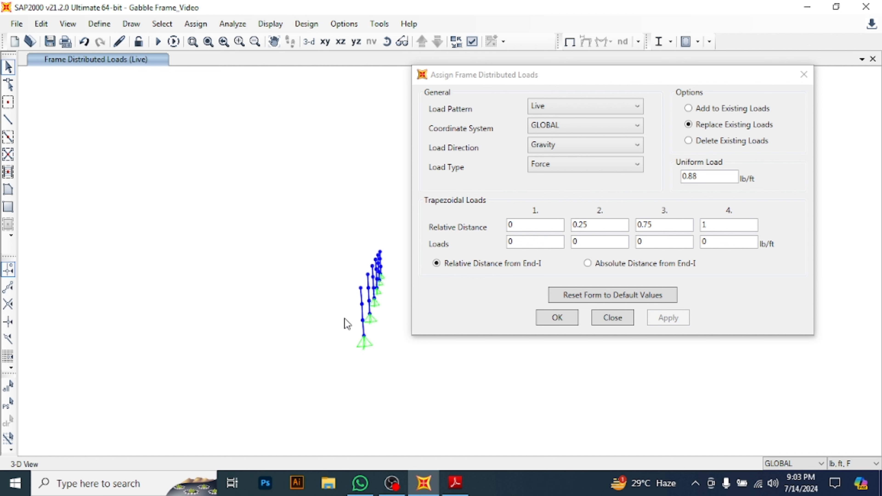
middle_click_drag(360, 296, 148, 236)
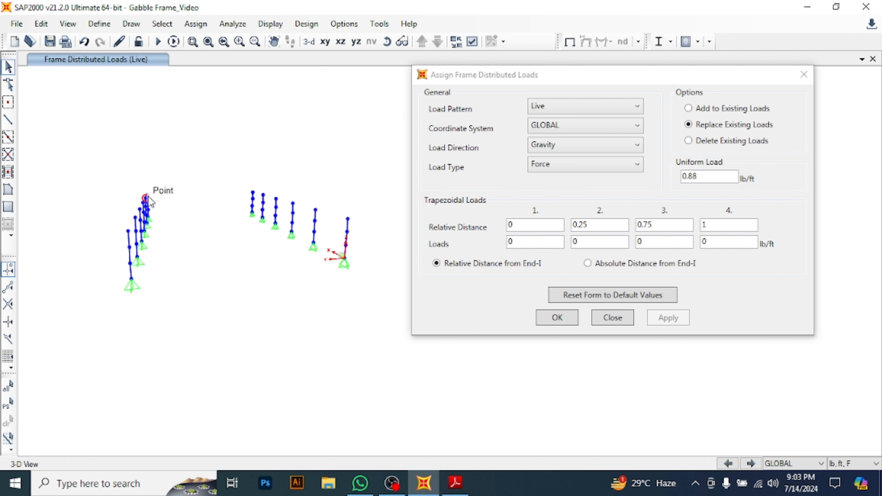
middle_click_drag(147, 196, 129, 201, "shift")
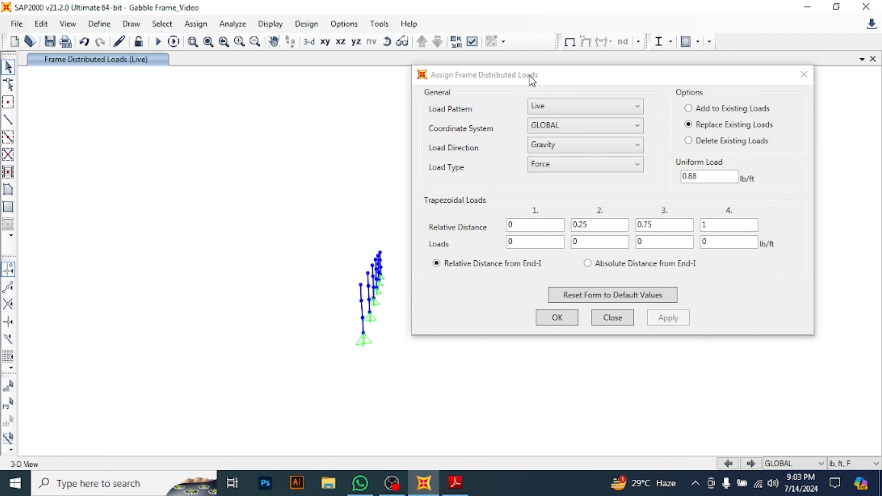
left_click_drag(532, 80, 798, 61)
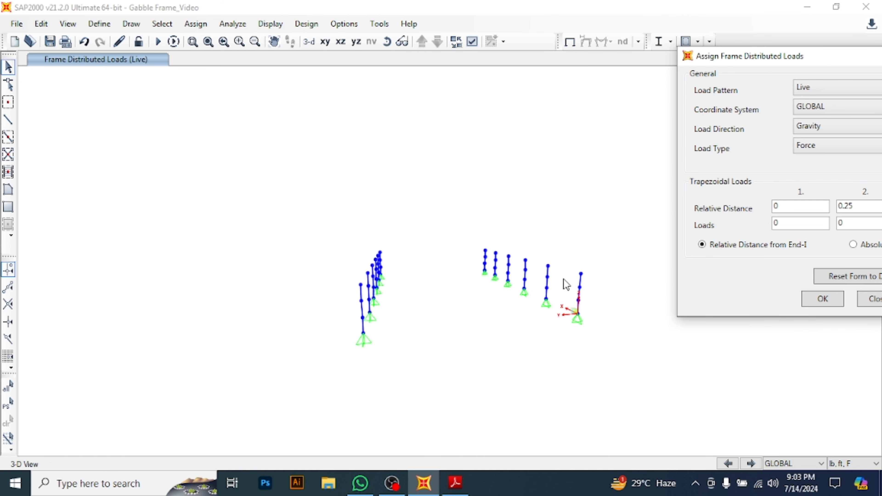
middle_click_drag(567, 295, 62, 238, "shift")
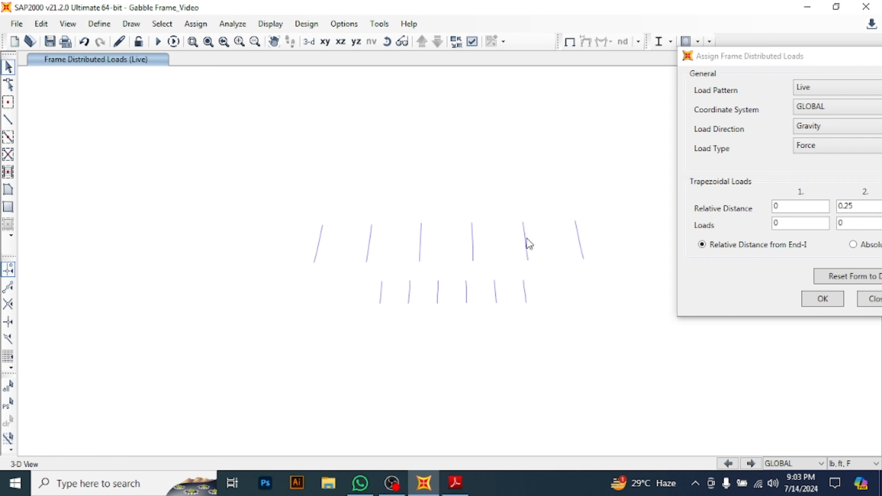
middle_click_drag(557, 259, 129, 319, "shift")
middle_click_drag(509, 295, 473, 266)
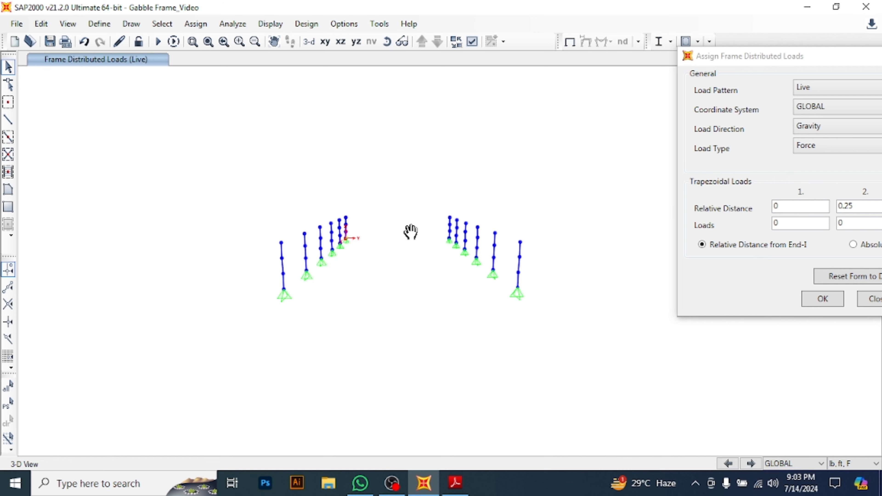
middle_click_drag(409, 232, 425, 297, "shift")
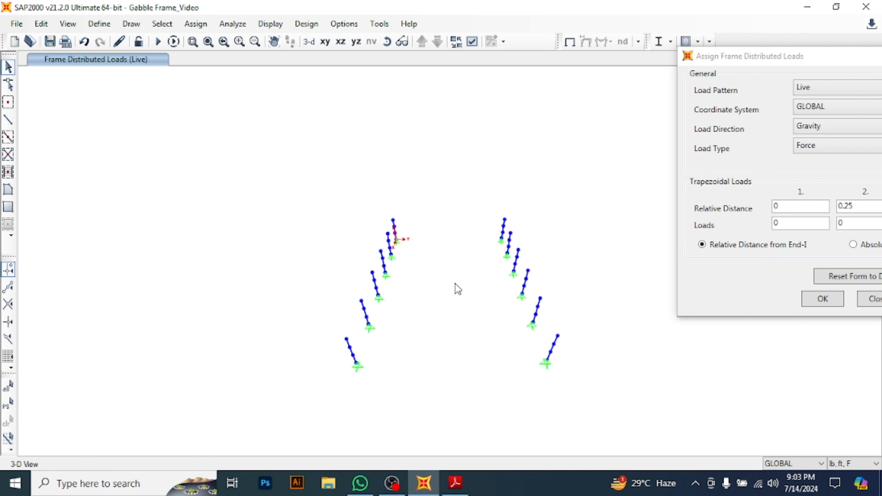
middle_click_drag(485, 280, 270, 200)
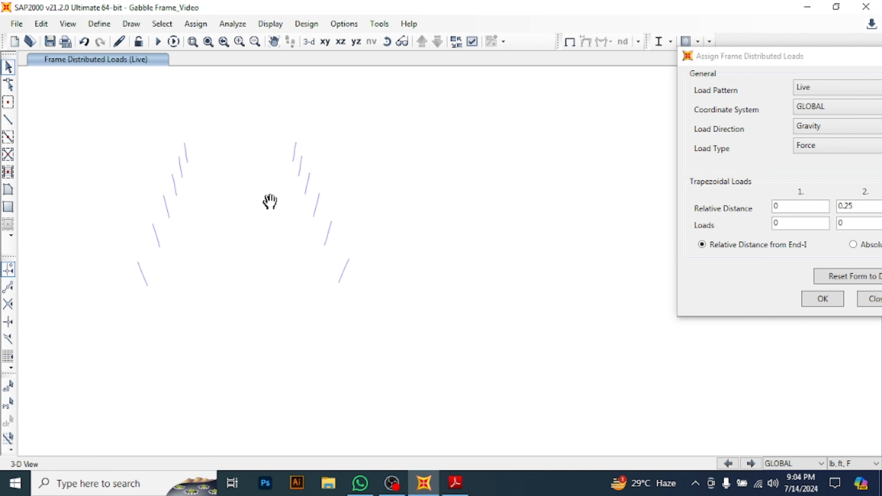
left_click_drag(773, 58, 576, 67)
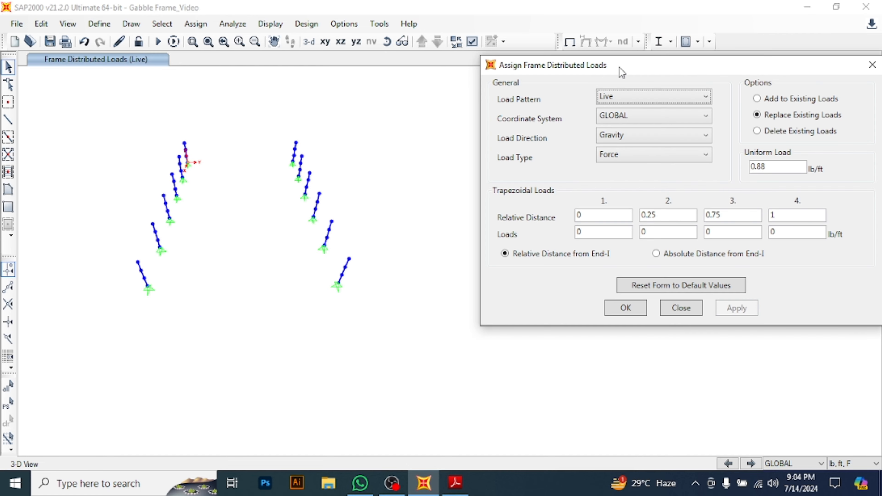
left_click_drag(630, 67, 573, 64)
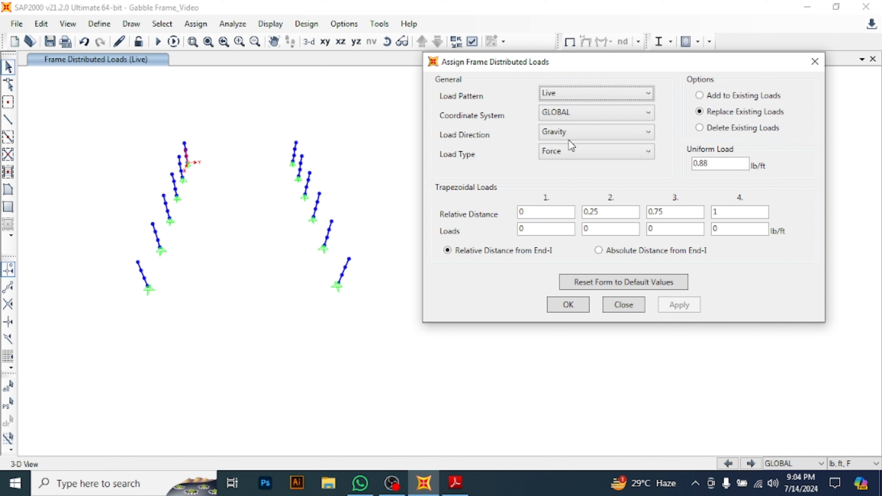
- Set the distributed load's pattern to Wind Y+ roof case 1 and its direction to global Y
left_click(610, 93)
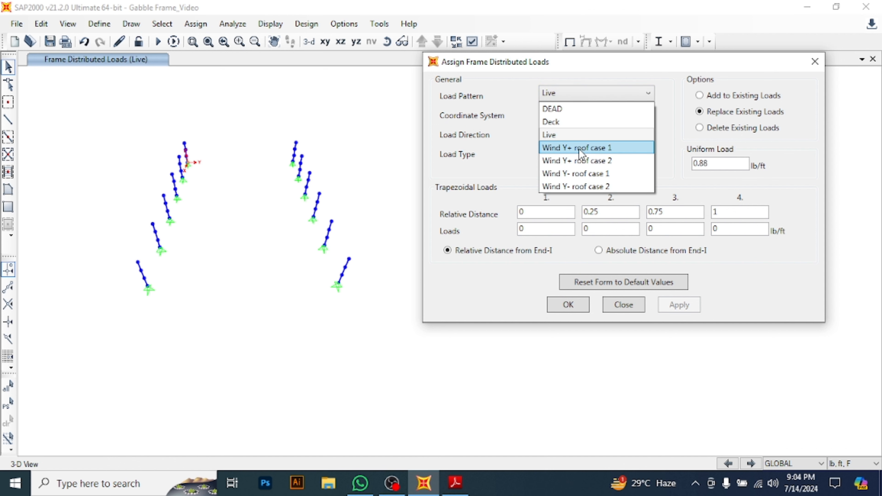
left_click(623, 151)
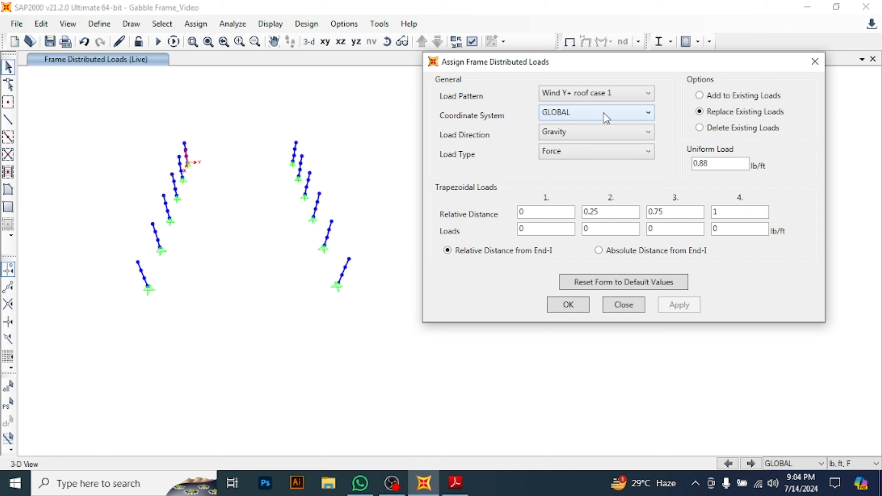
left_click(638, 137)
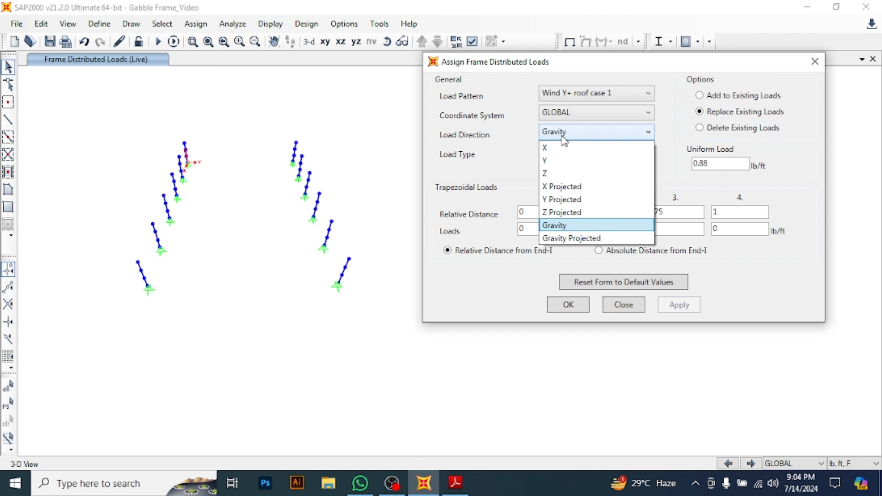
left_click(566, 161)
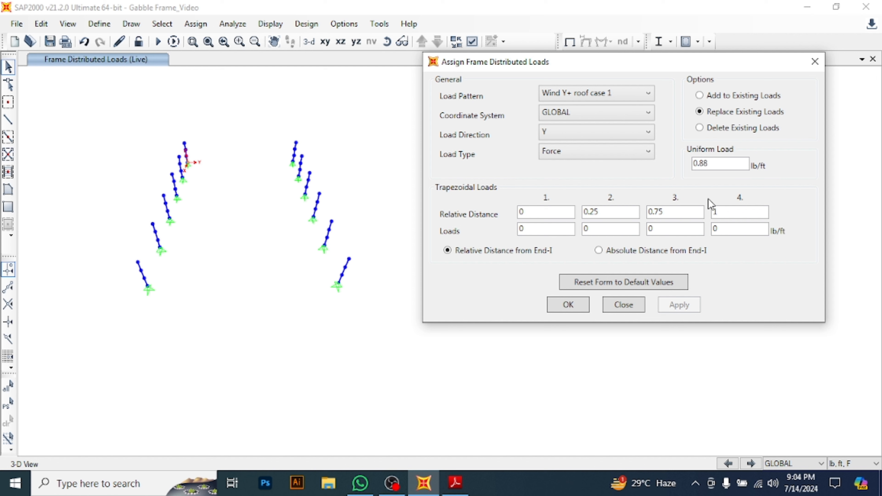
- Assign a uniform load of 30.6*25 lb/ft to all windward columns, using the 20 ft windward +GCpi net pressure from the wind load PDF
left_click(456, 483)
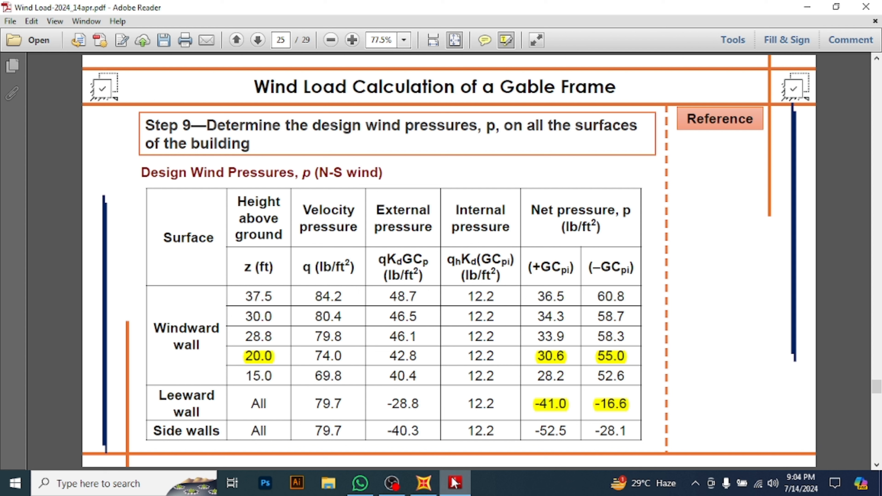
left_click(430, 484)
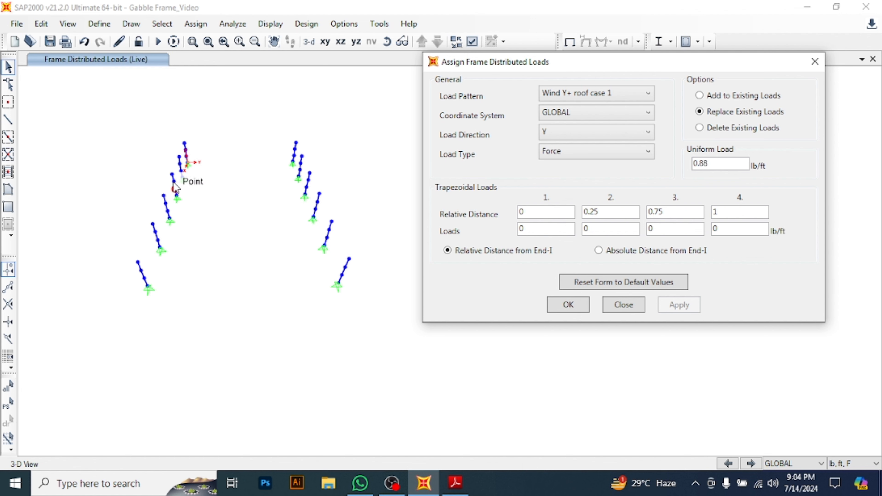
left_click_drag(87, 126, 27, 185)
left_click_drag(285, 145, 227, 144)
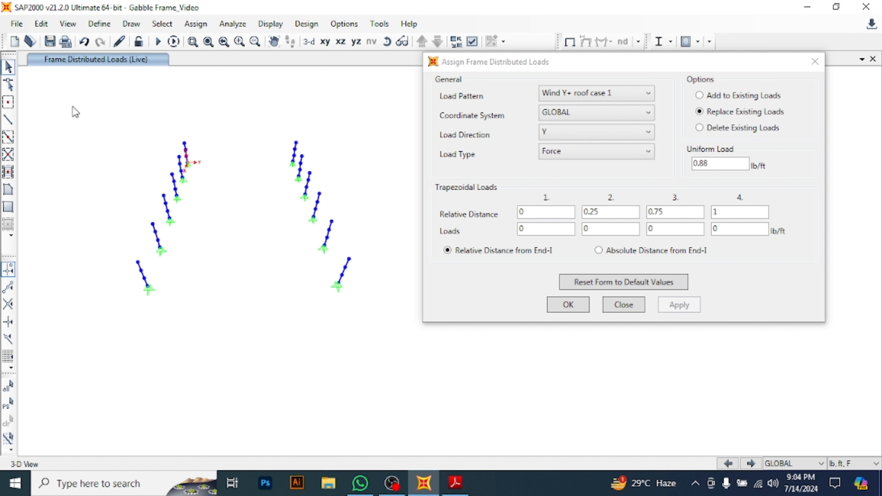
left_click_drag(70, 102, 206, 365)
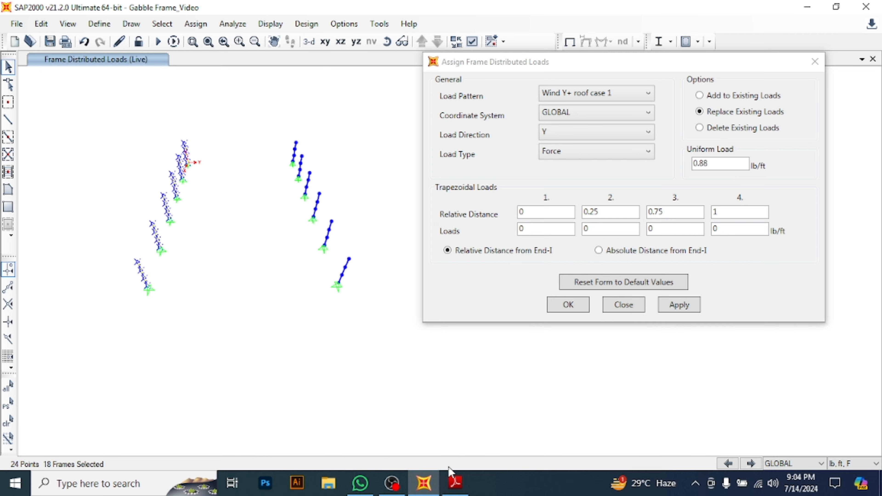
left_click(455, 482)
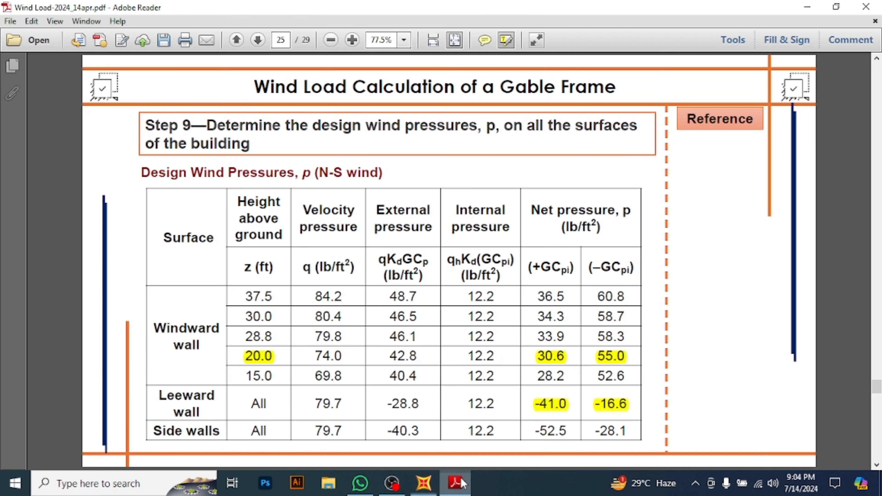
left_click(456, 491)
double_click(710, 165)
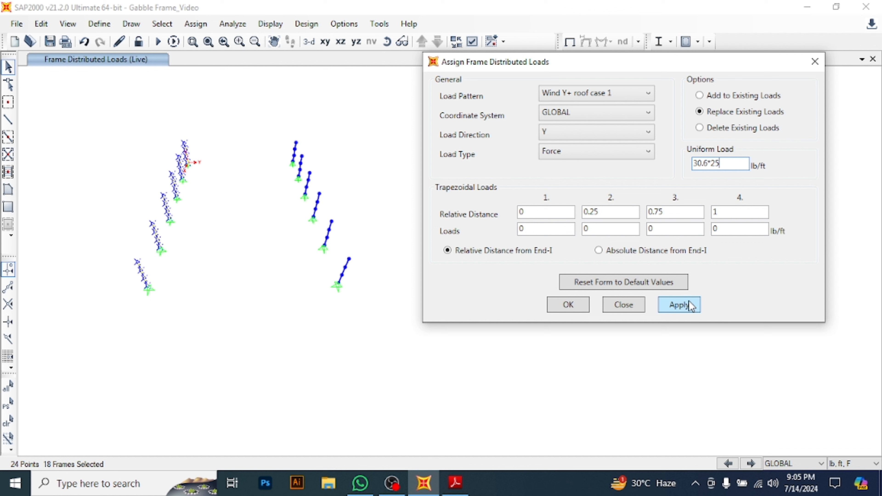
left_click(680, 305)
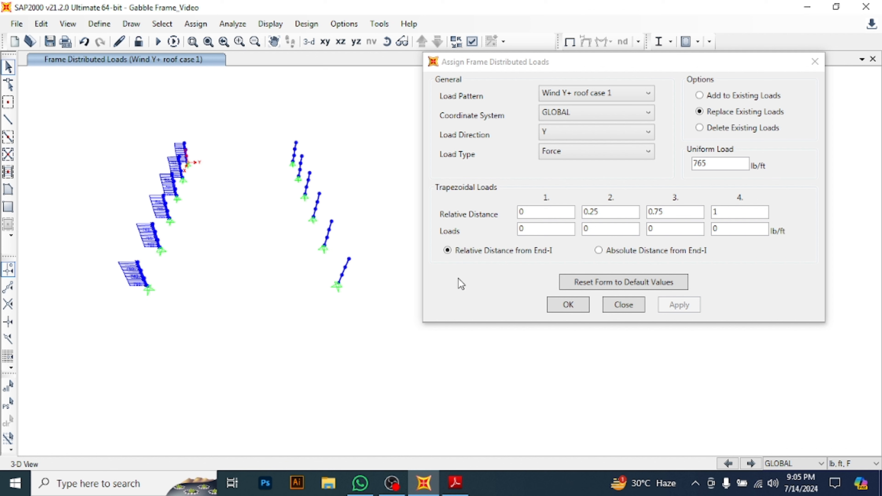
- Select all leeward columns and check the leeward net pressure and the positive internal pressure diagram in the wind load PDF
left_click_drag(272, 120, 421, 363)
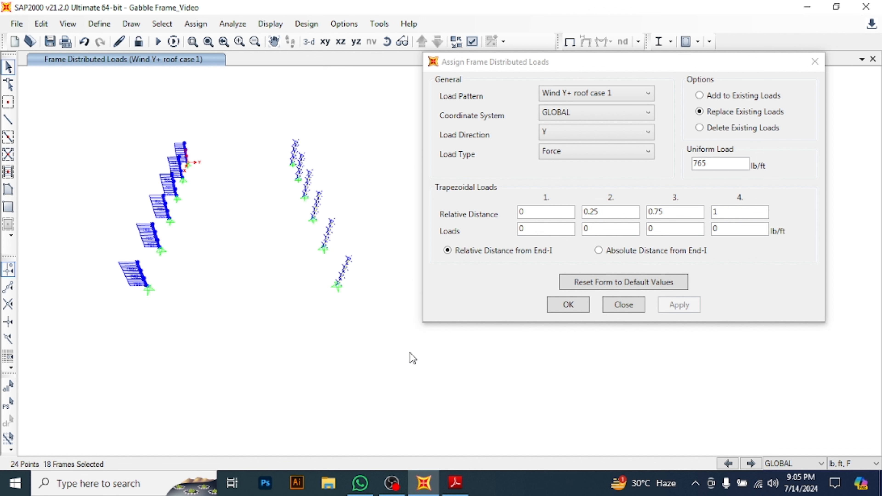
left_click(424, 485)
left_click(425, 484)
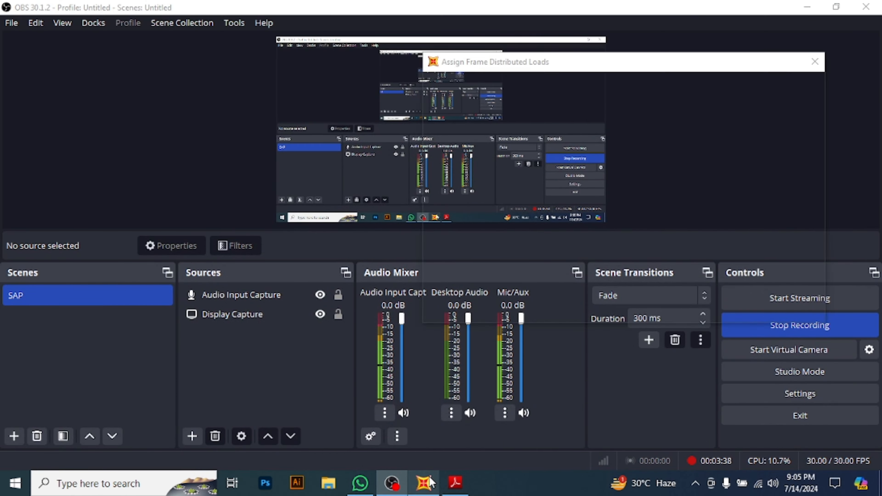
left_click(455, 483)
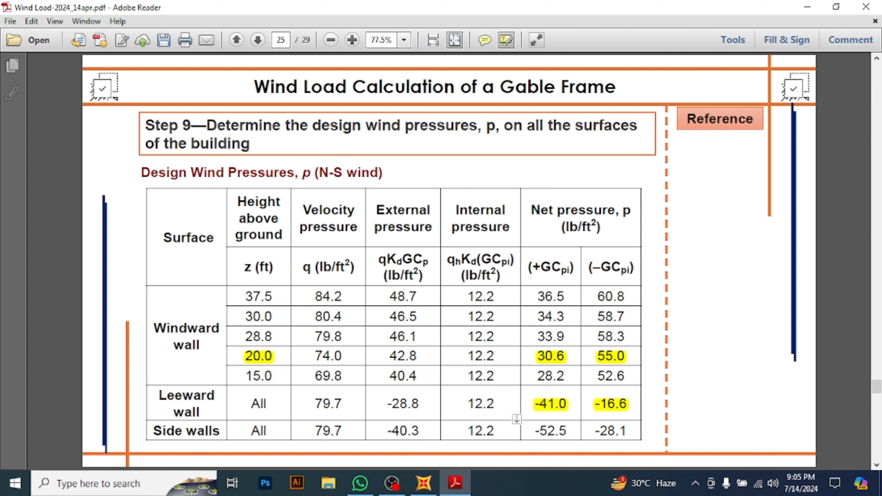
left_click(424, 485)
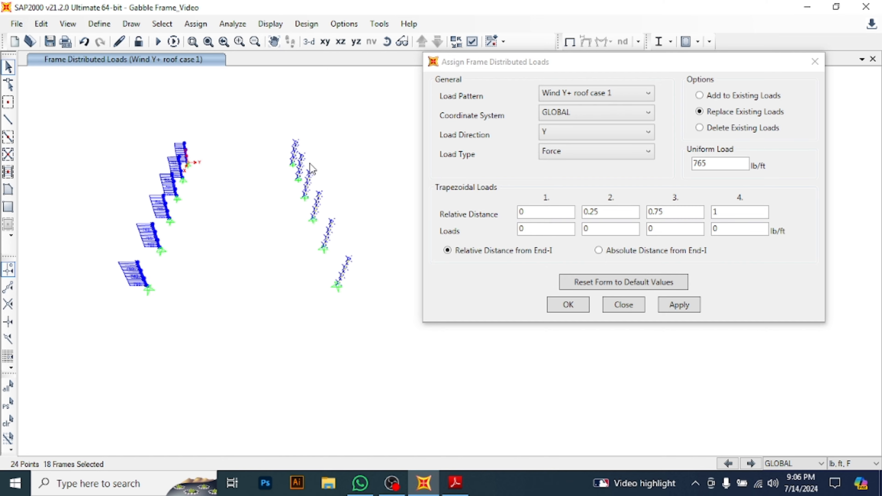
left_click(458, 482)
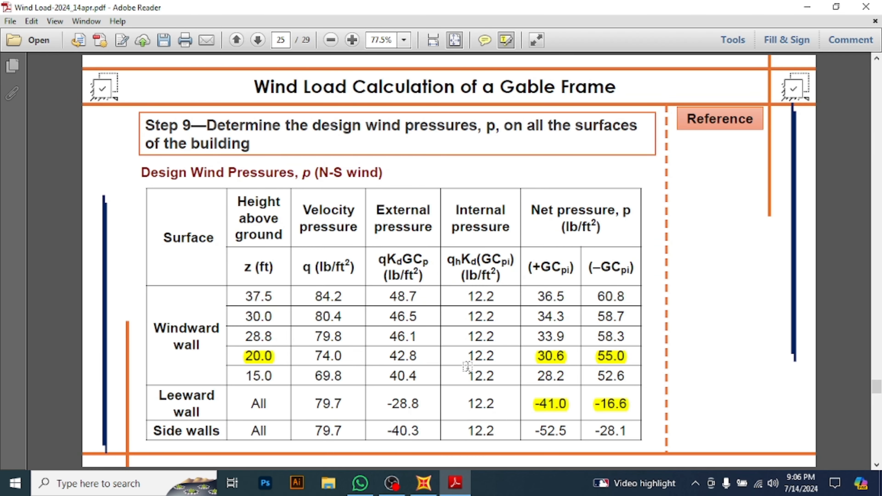
scroll(467, 367, "up", 7)
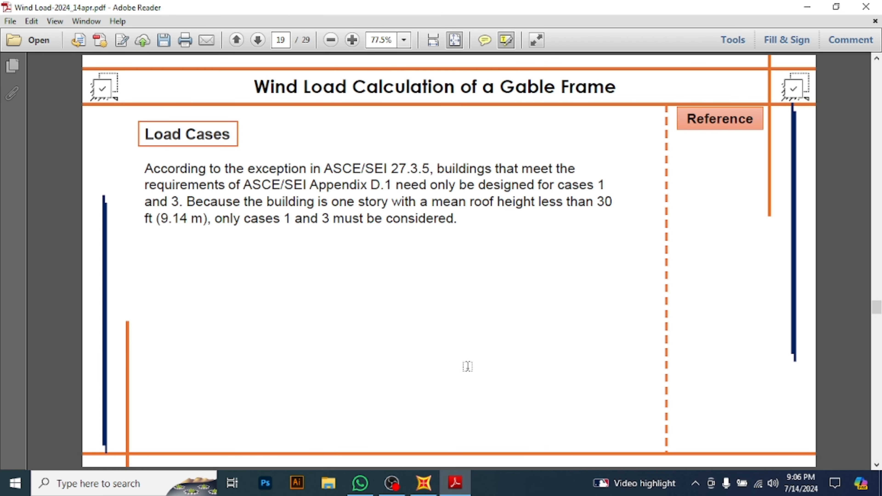
scroll(467, 367, "up", 3)
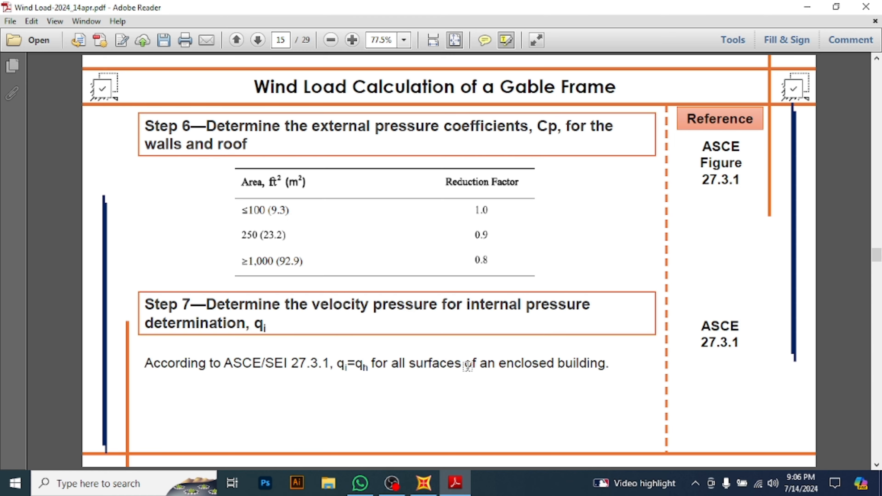
scroll(468, 367, "down", 12)
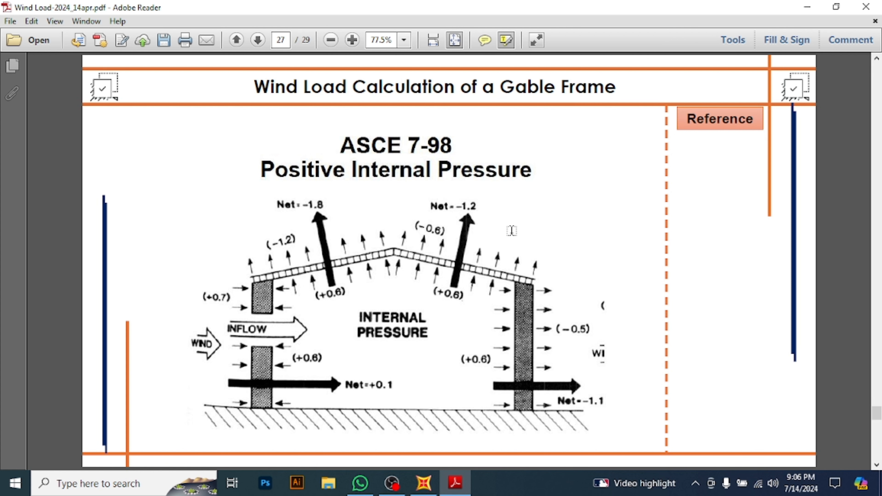
scroll(511, 230, "up", 2)
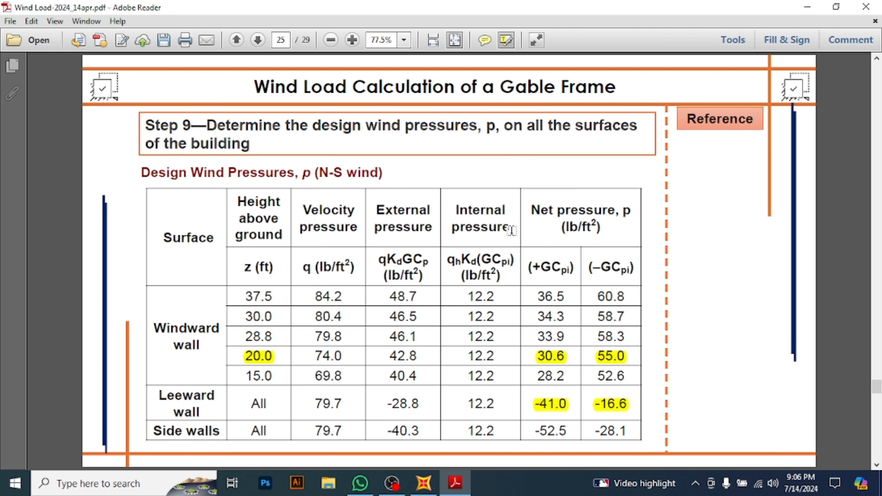
left_click(424, 486)
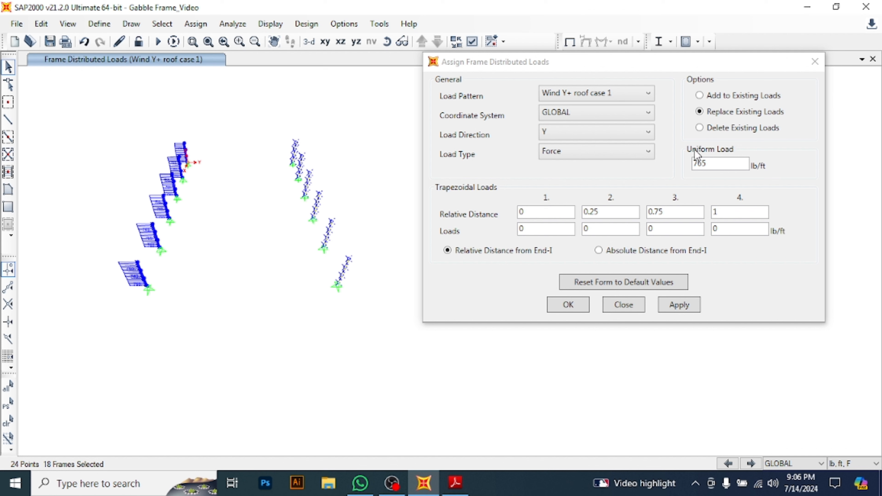
- Apply a uniform load of 41*25 lb/ft in global Y to the selected leeward columns, following the PDF's +GCpi leeward pressure
left_click(712, 162)
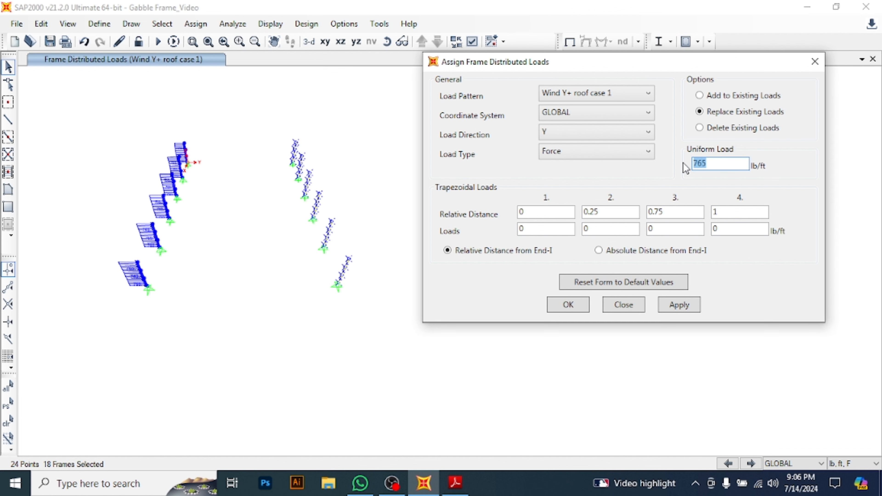
left_click(455, 484)
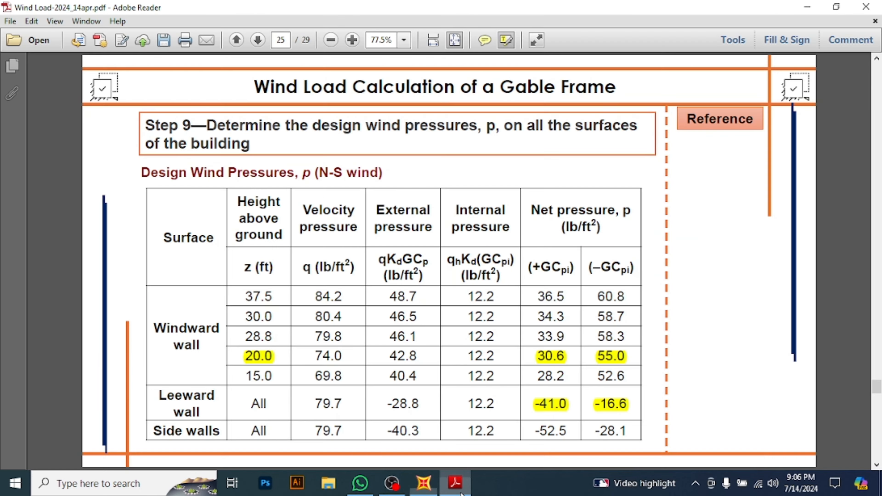
left_click(461, 490)
left_click(461, 493)
left_click(462, 493)
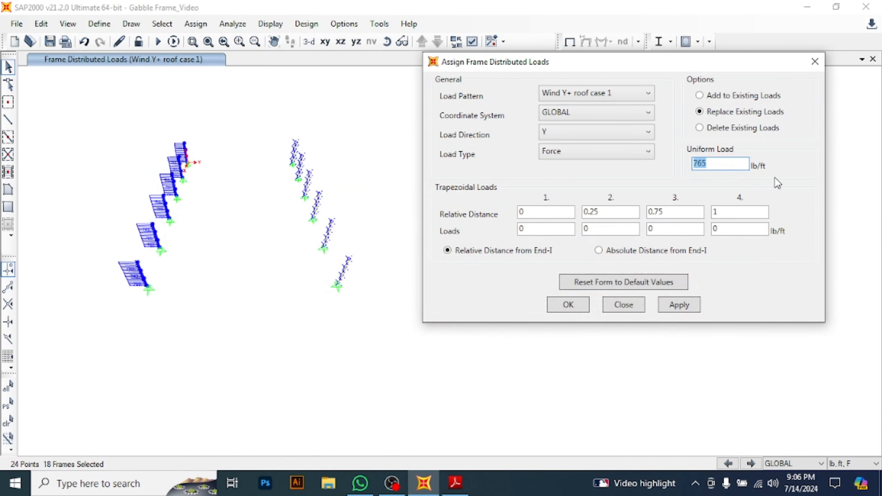
type("41*25")
left_click(687, 306)
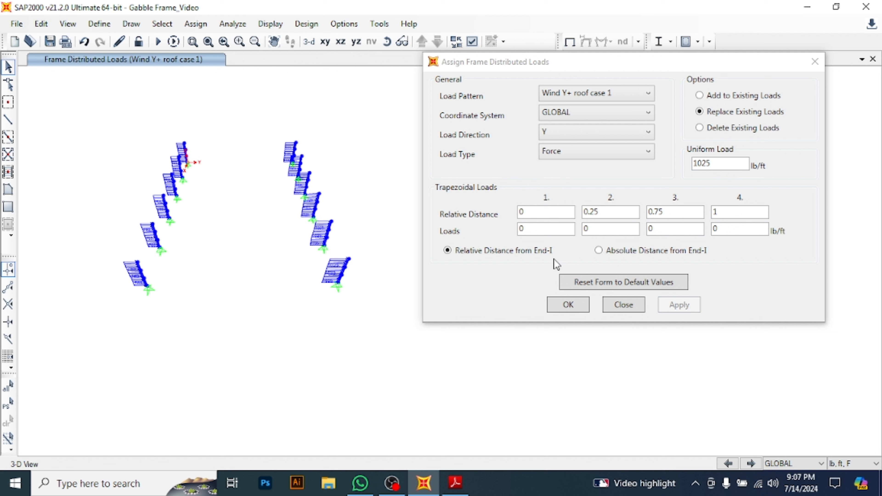
- Set the load pattern to Wind Y+ roof case 2 and check the wall and roof net pressures in the wind load PDF
left_click(620, 98)
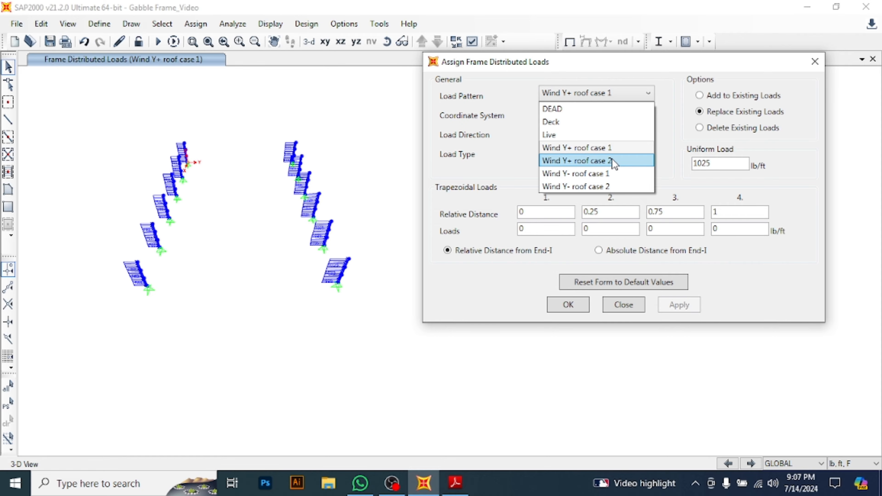
left_click(612, 161)
left_click(430, 484)
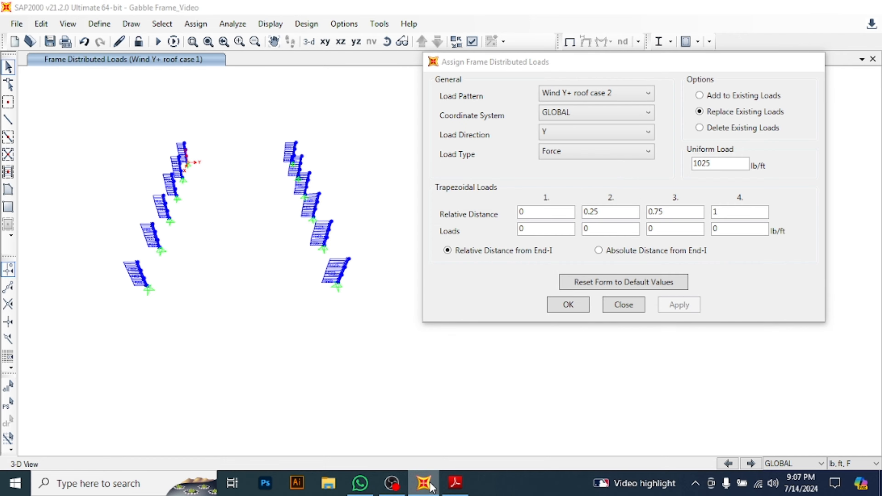
left_click(431, 487)
left_click(462, 486)
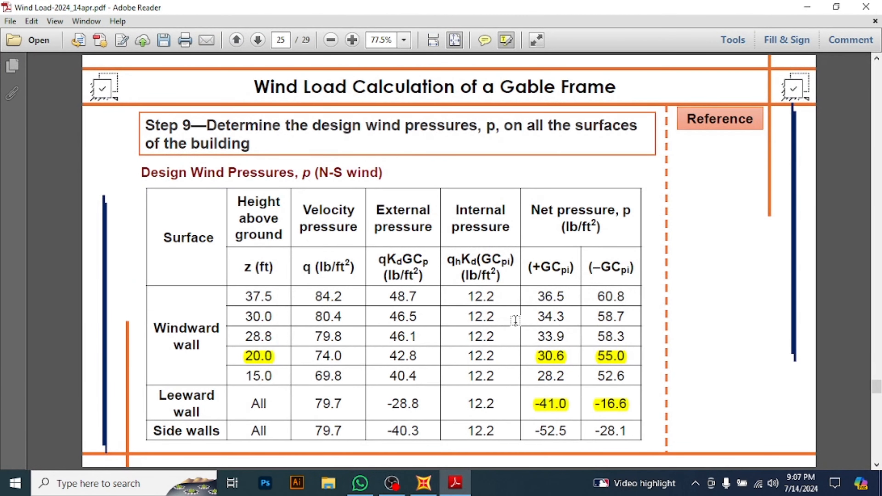
scroll(515, 320, "down", 2)
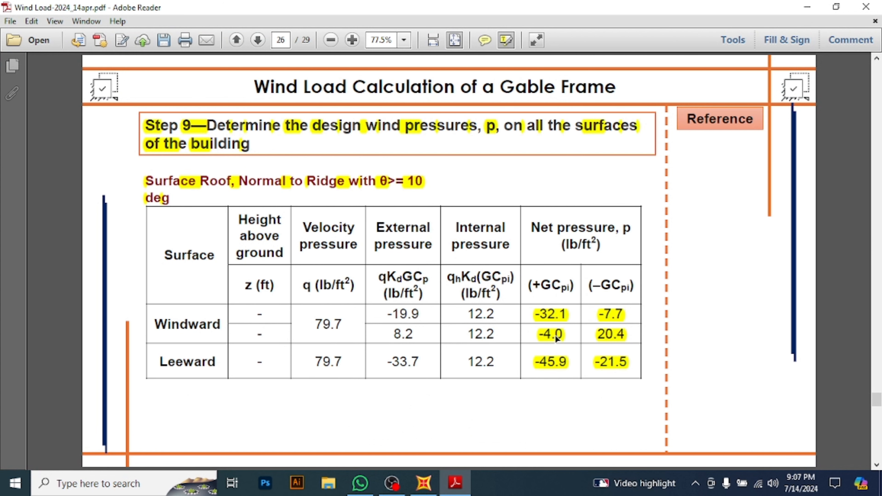
scroll(556, 339, "up", 2)
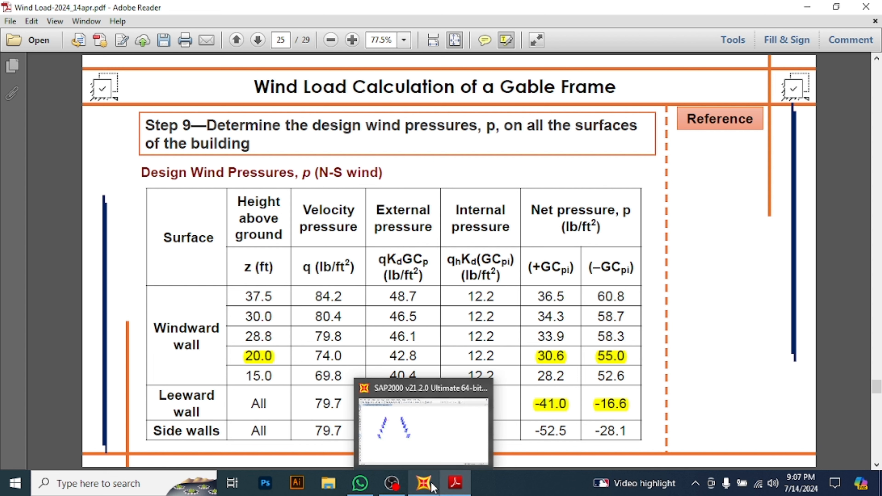
- Back in SAP2000, apply a uniform load of 30.6*25 lb/ft in global Y to all windward columns for Wind Y+ roof case 2
left_click(424, 483)
left_click_drag(86, 110, 205, 414)
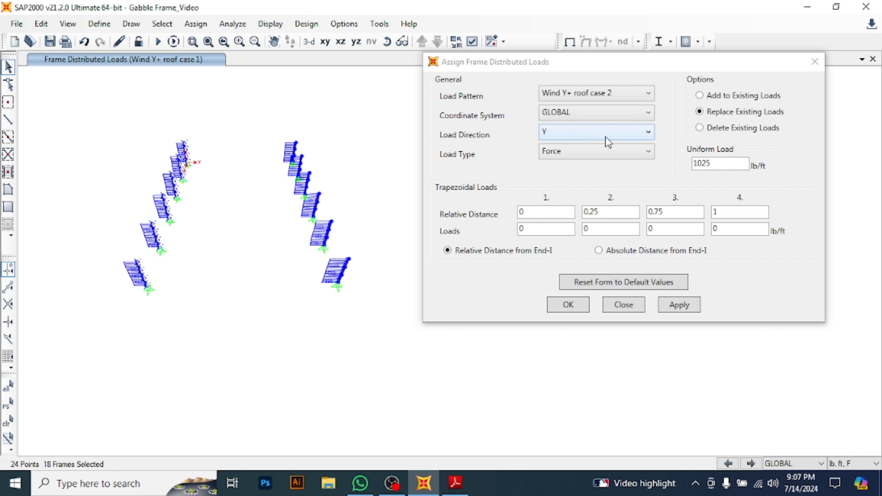
left_click(723, 172)
type("30.6*")
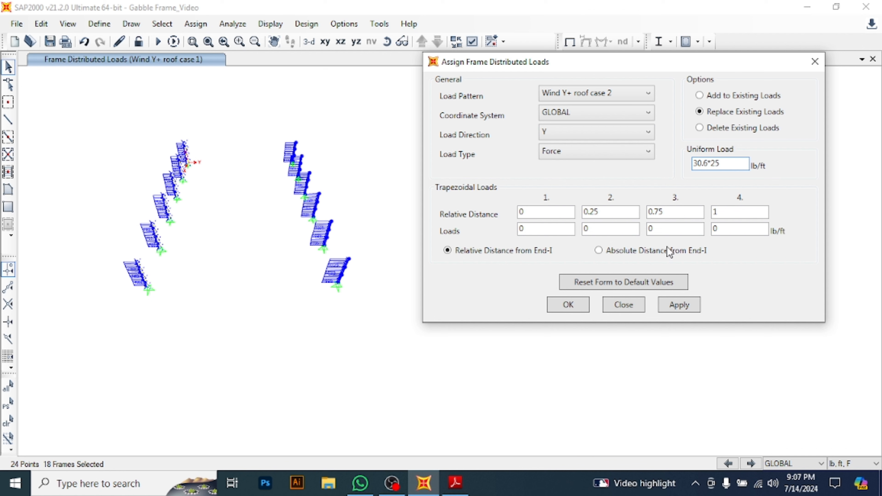
left_click(679, 305)
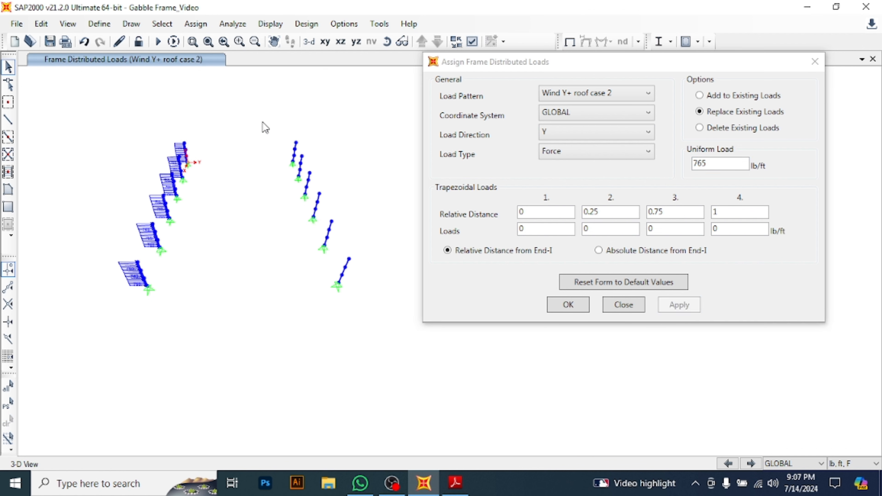
- Apply a uniform load of 41*25 lb/ft in global Y to all leeward columns for Wind Y+ roof case 2
left_click_drag(264, 124, 368, 355)
left_click(720, 165)
double_click(720, 164)
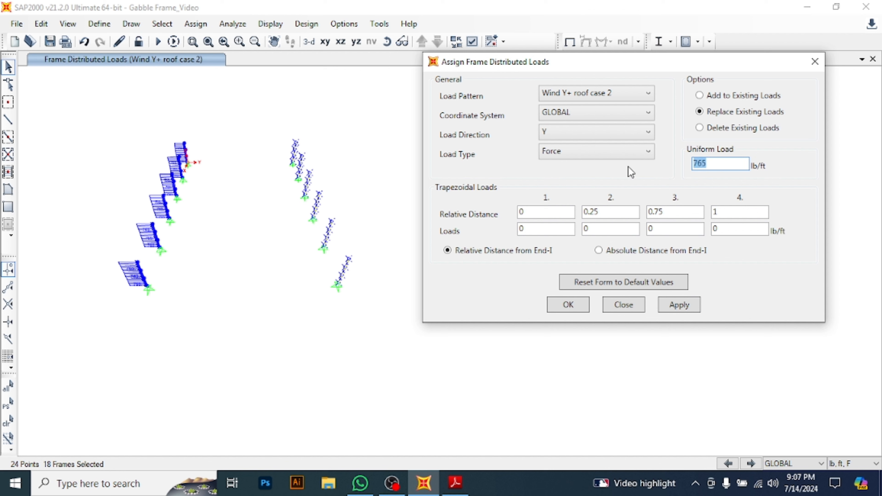
type("41*25")
left_click(692, 309)
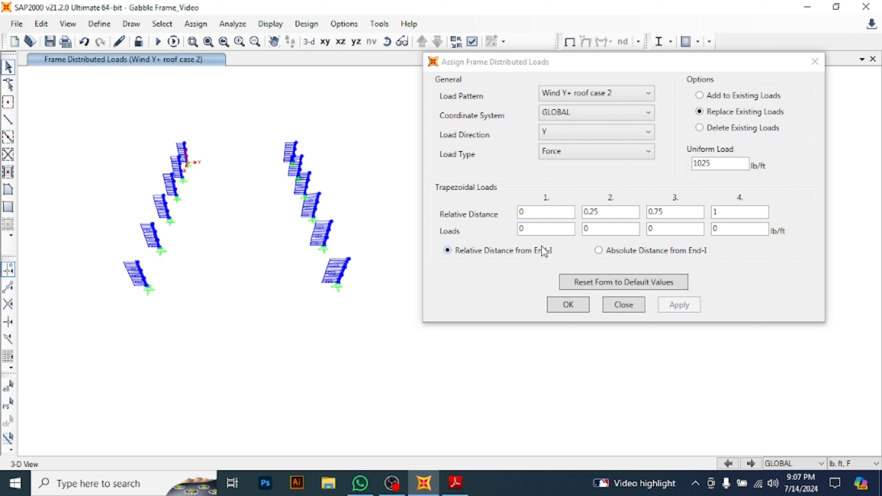
- Select all windward columns for load pattern Wind Y- roof case 1 and look up the -GCpi wall pressures in the wind load PDF
left_click(613, 93)
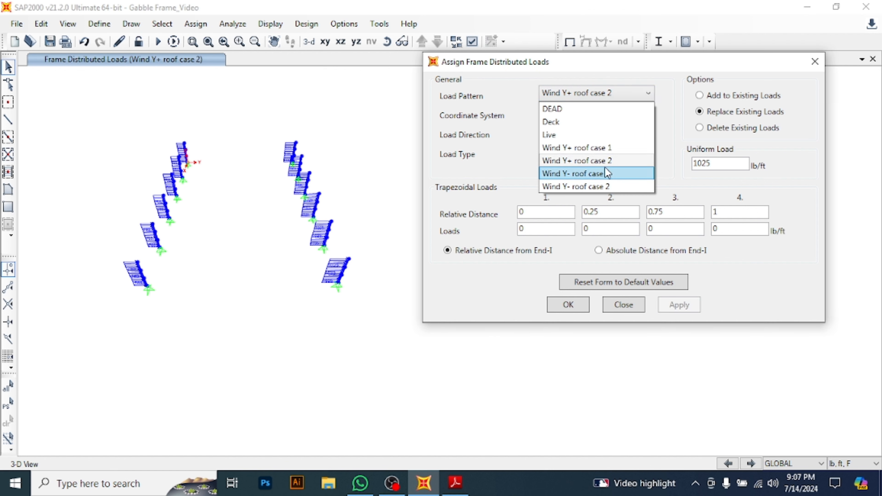
left_click(614, 175)
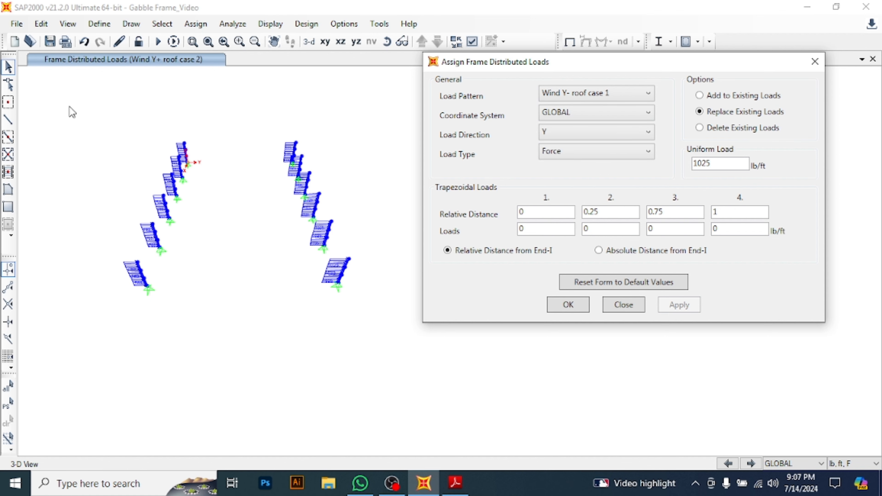
left_click_drag(67, 93, 235, 387)
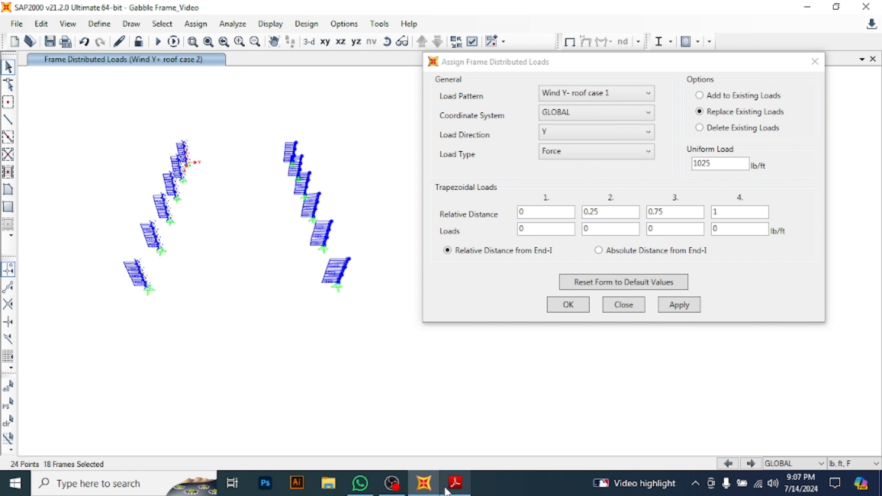
left_click(455, 483)
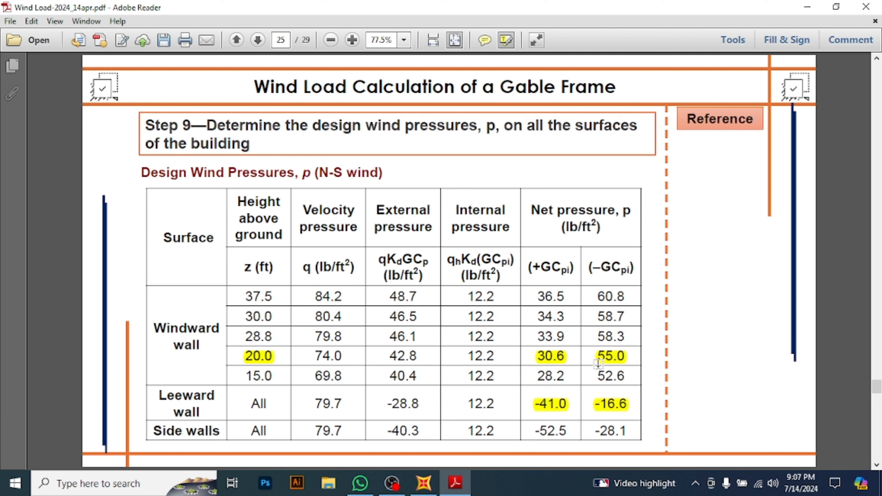
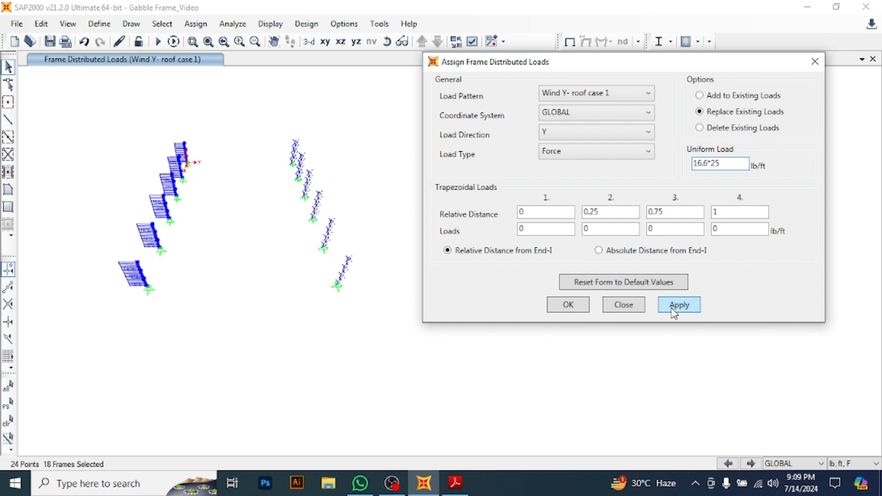
- Apply a uniform load of 16.6*25 lb/ft in global Y to the selected leeward columns for Wind Y- roof case 1
left_click(681, 309)
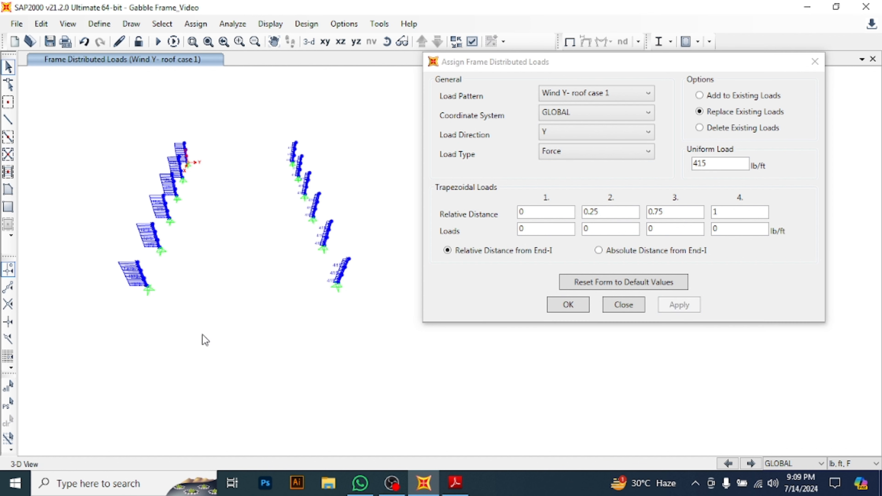
- Apply 55*25 lb/ft in global Y to all windward columns for Wind Y- roof case 2, using the PDF's 20 ft -GCpi net pressure
left_click_drag(87, 115, 163, 282)
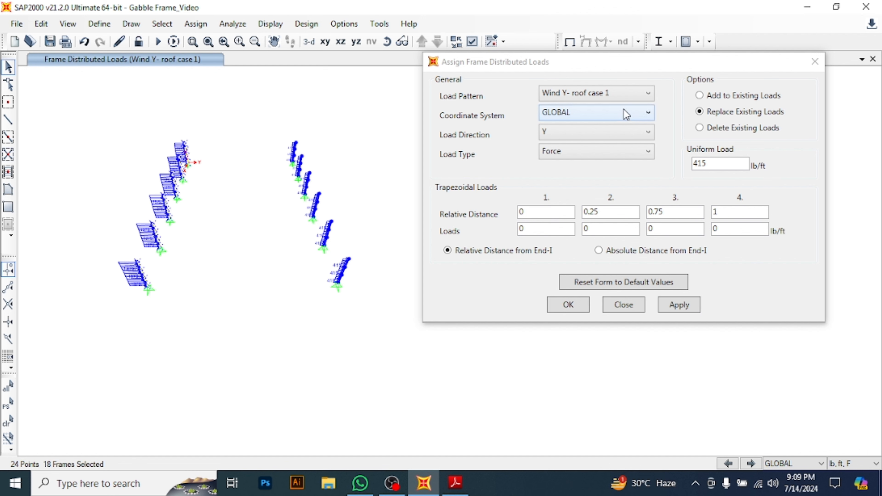
left_click(626, 93)
left_click(618, 187)
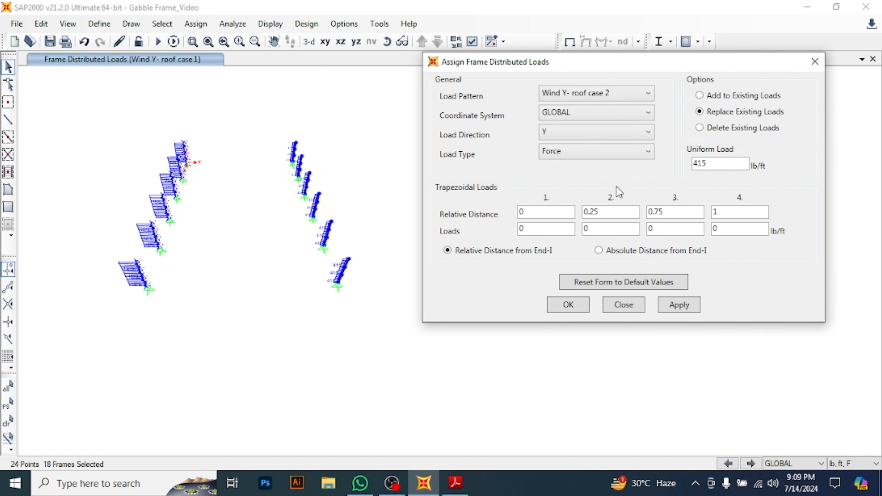
left_click(455, 484)
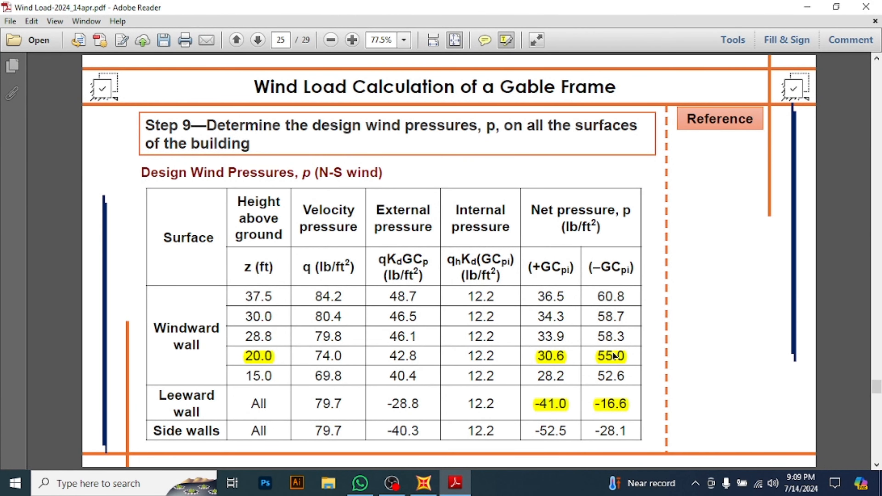
left_click(456, 484)
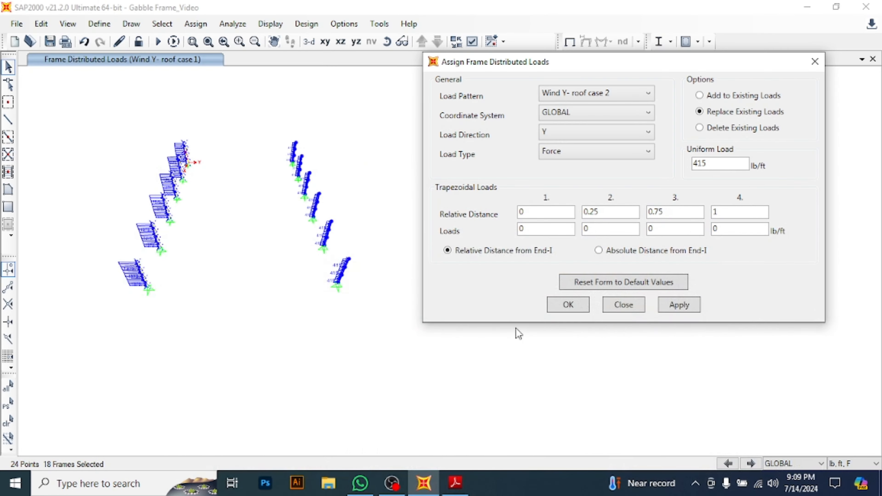
type("55*25")
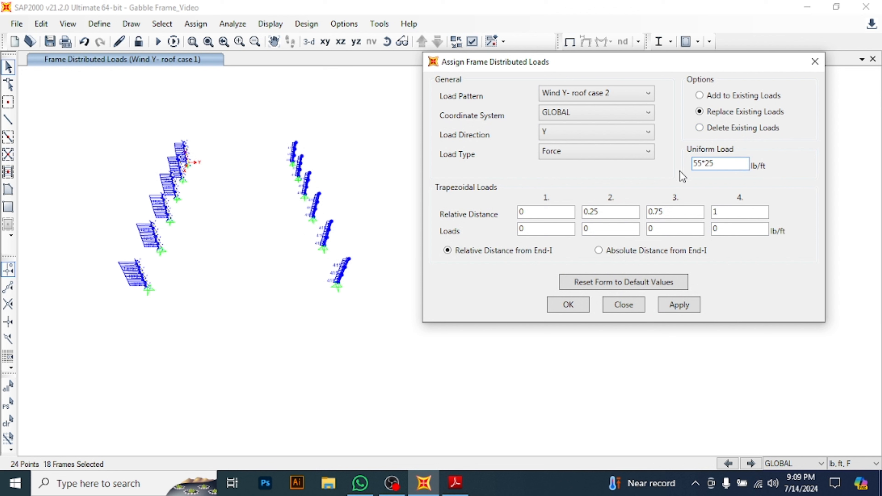
left_click(679, 305)
- Apply a uniform load of 16.6*25 lb/ft in global Y to all leeward columns for Wind Y- roof case 2
left_click_drag(262, 103, 383, 345)
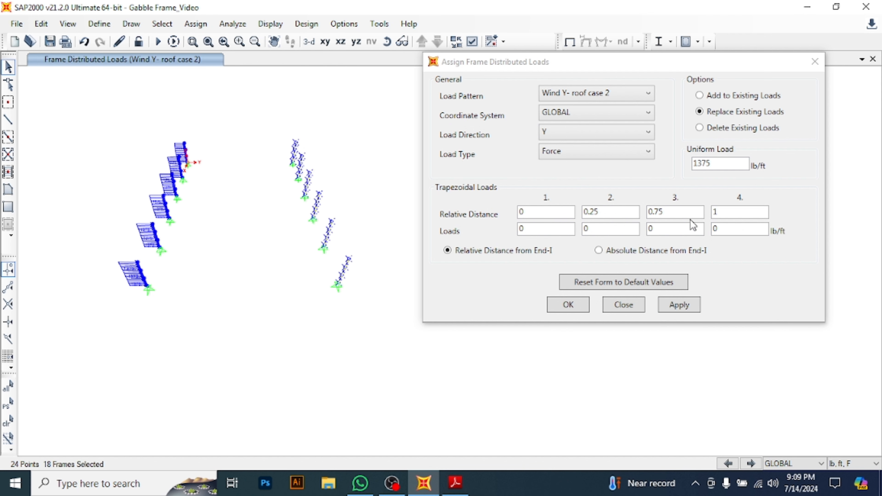
double_click(730, 163)
type("1")
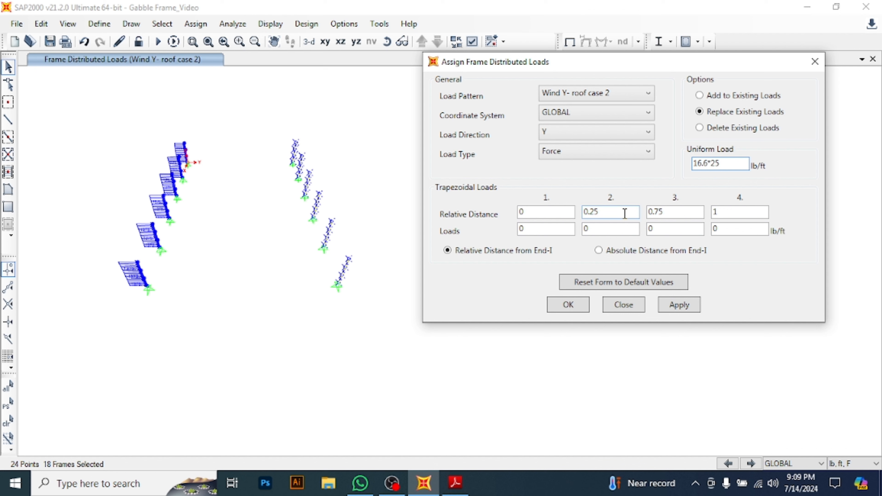
type("6.6*25")
left_click(682, 310)
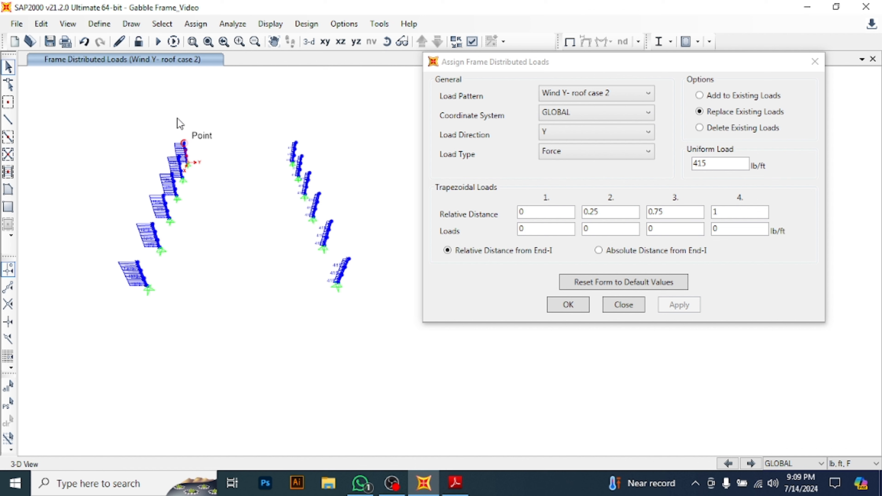
- Select all frames with the Purlin section property and show only that selection in the 3D view
left_click(162, 23)
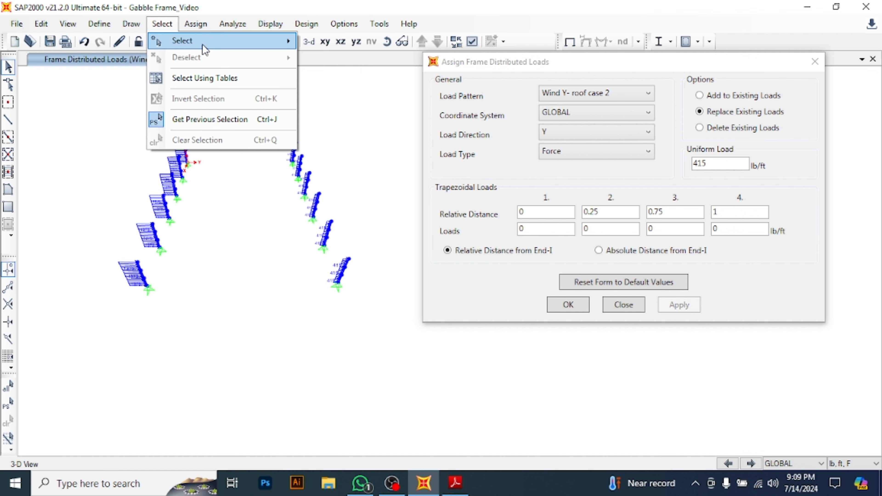
mouse_move(203, 44)
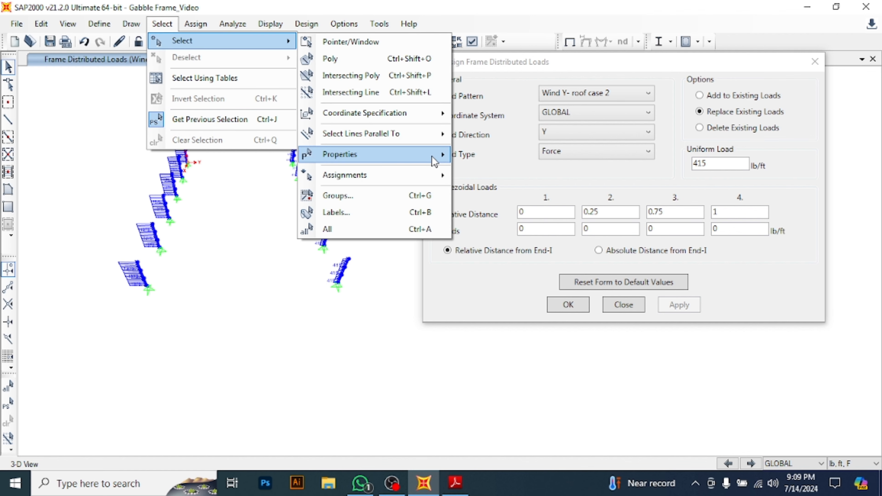
mouse_move(411, 165)
left_click(500, 172)
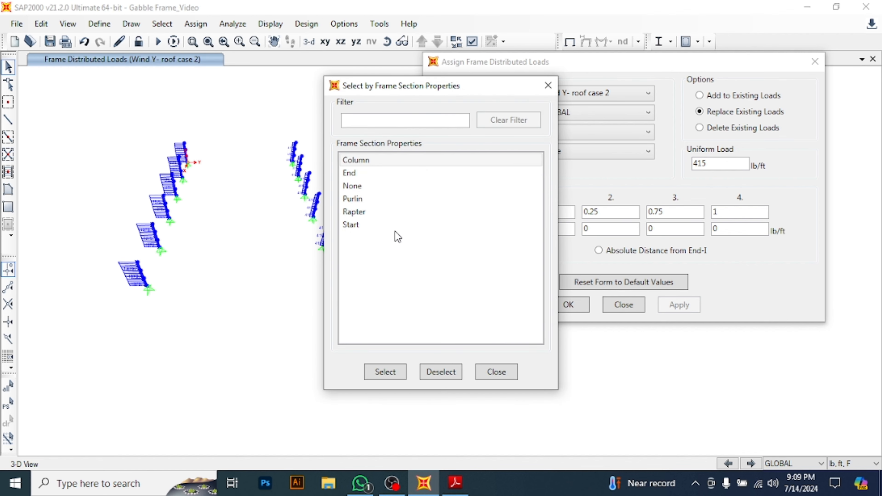
left_click(379, 201)
left_click(386, 372)
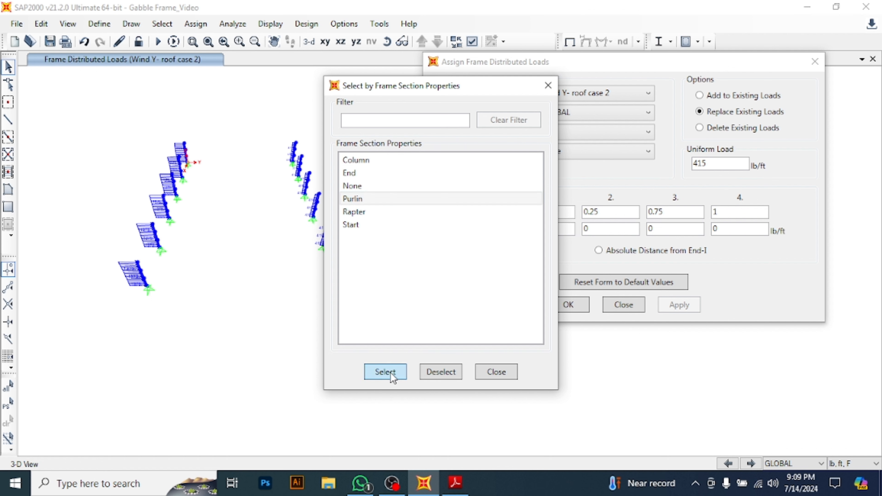
right_click(192, 269)
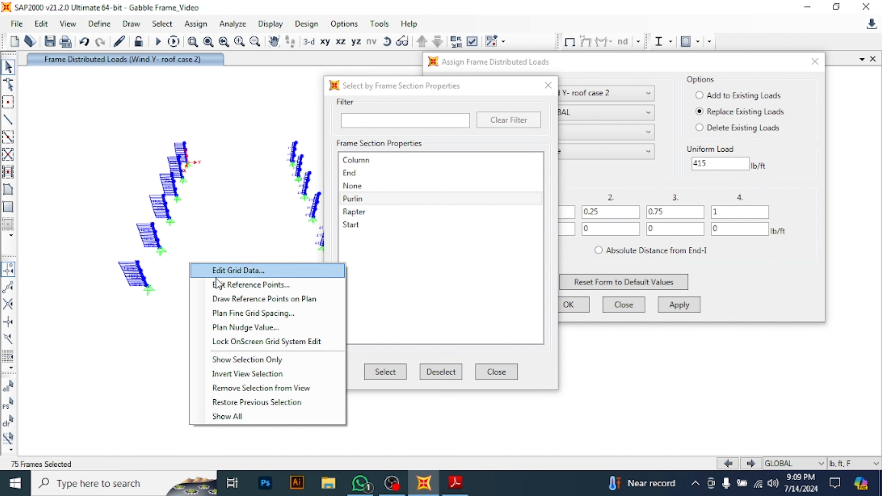
left_click(242, 360)
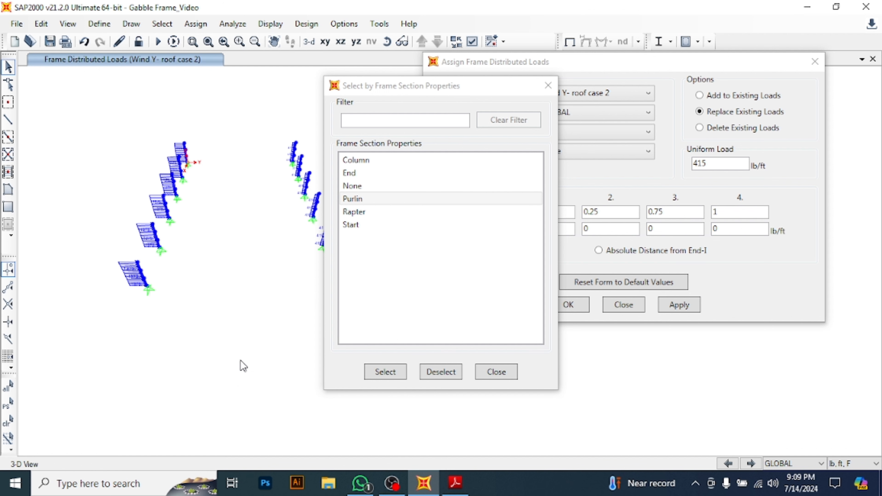
left_click(496, 371)
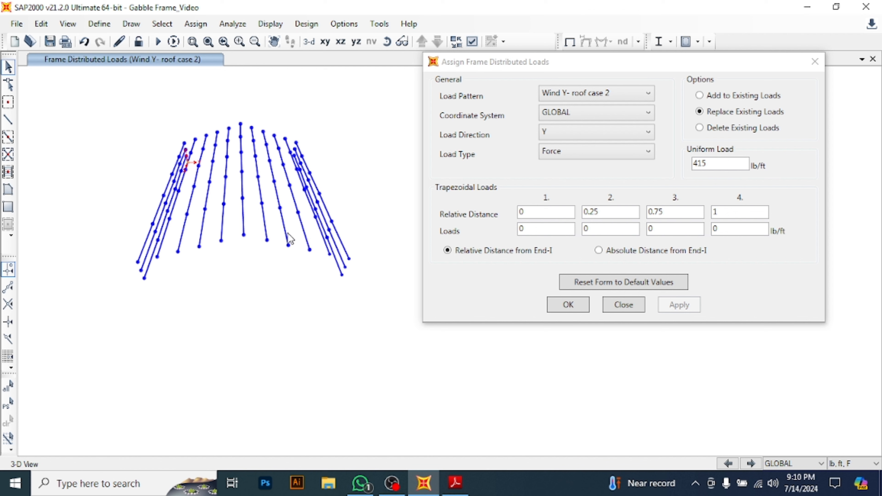
- Select the two lowest rows of wall purlins on both sides of the frame and remove them from the 3D view
middle_click_drag(308, 234, 10, 250, "shift")
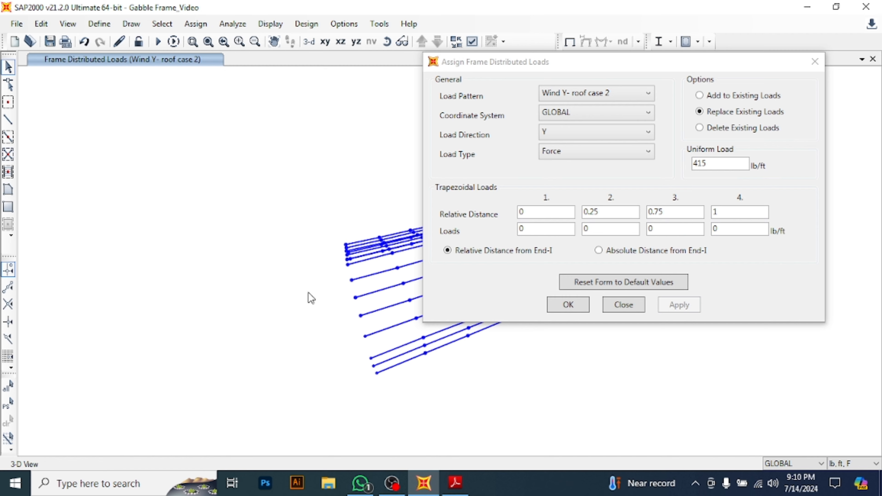
middle_click_drag(311, 298, 170, 217)
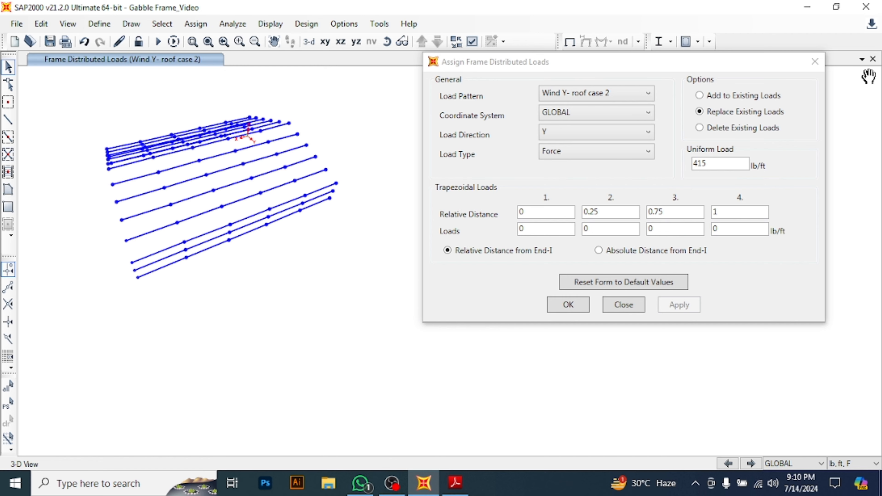
left_click_drag(601, 65, 876, 68)
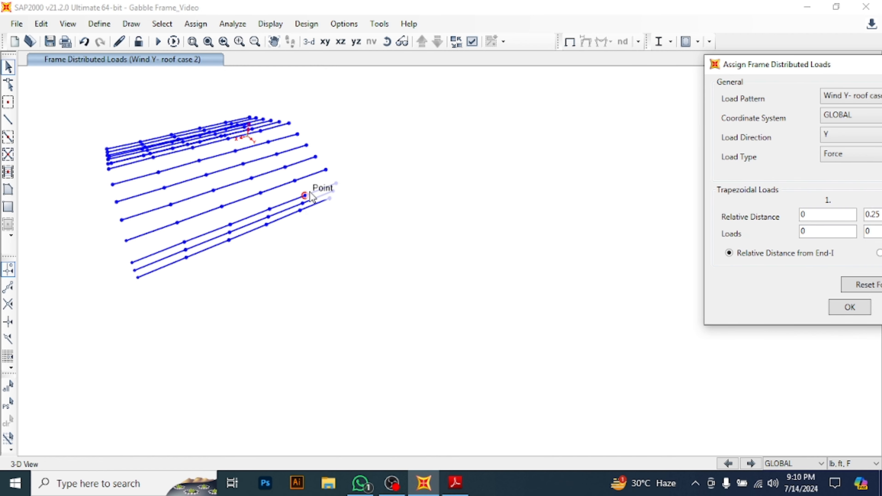
middle_click_drag(331, 189, 191, 170, "shift")
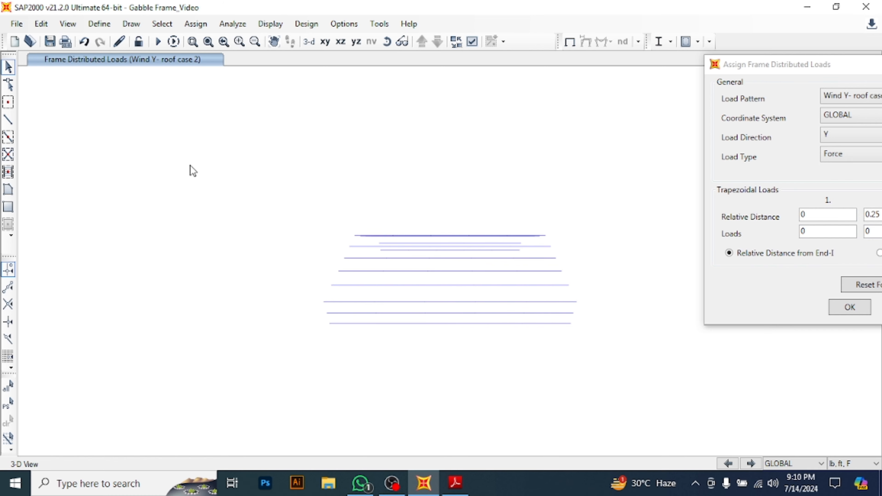
left_click_drag(301, 371, 705, 314)
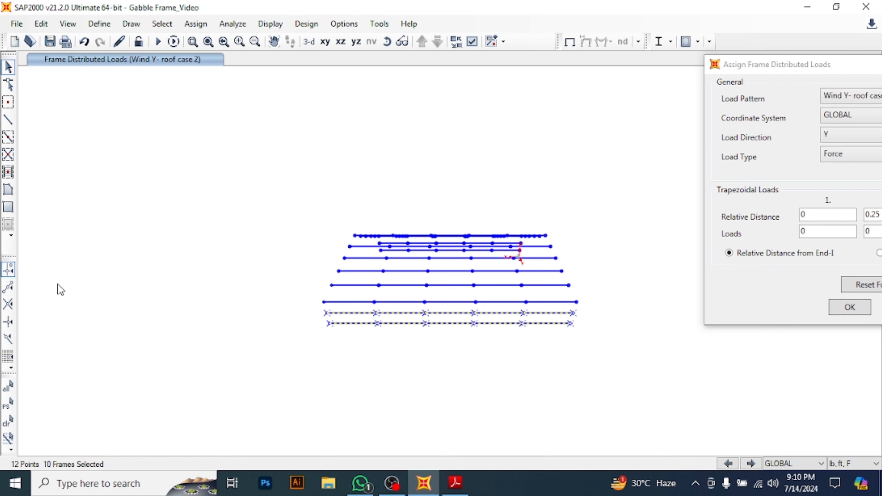
middle_click_drag(34, 279, 867, 265, "shift")
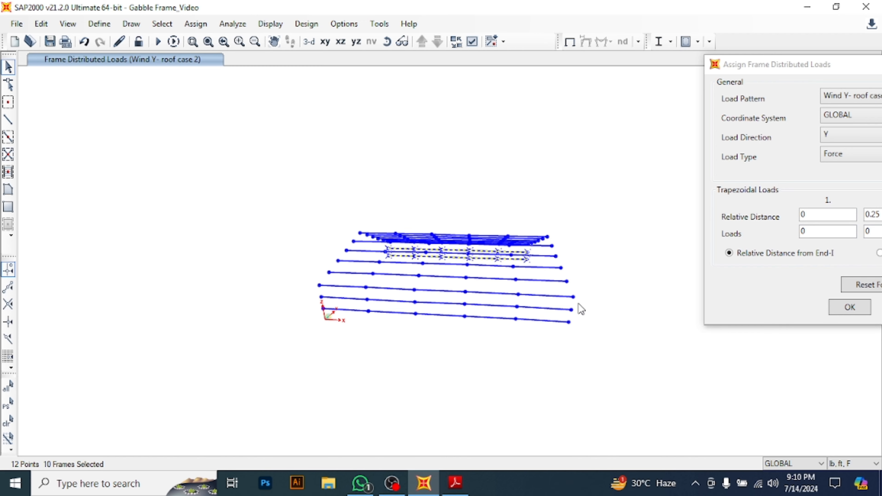
middle_click_drag(580, 304, 604, 312, "shift")
left_click_drag(278, 350, 618, 305)
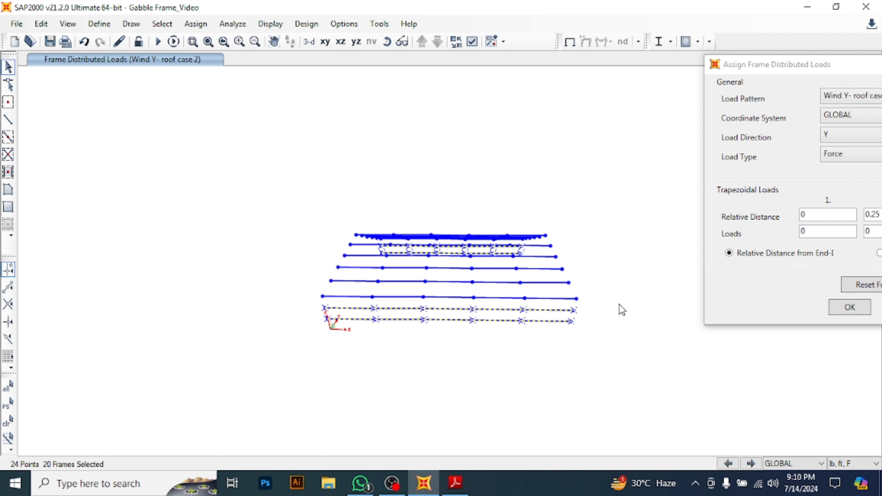
right_click(572, 114)
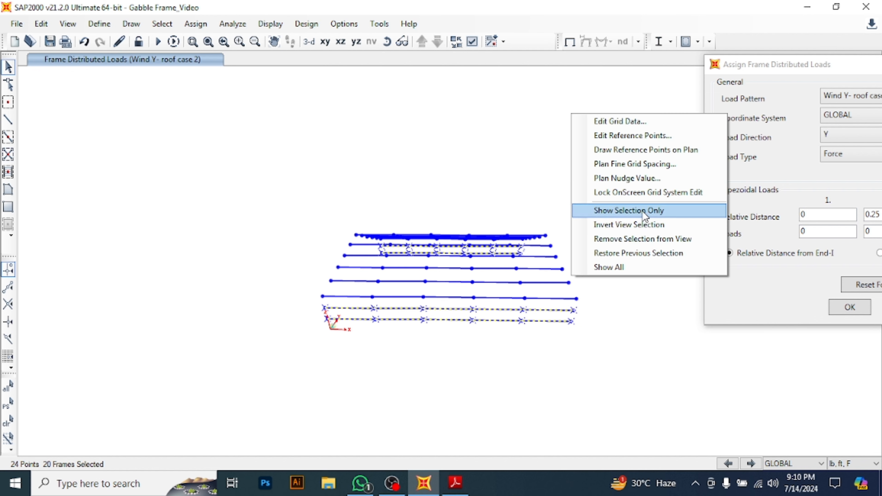
left_click(656, 240)
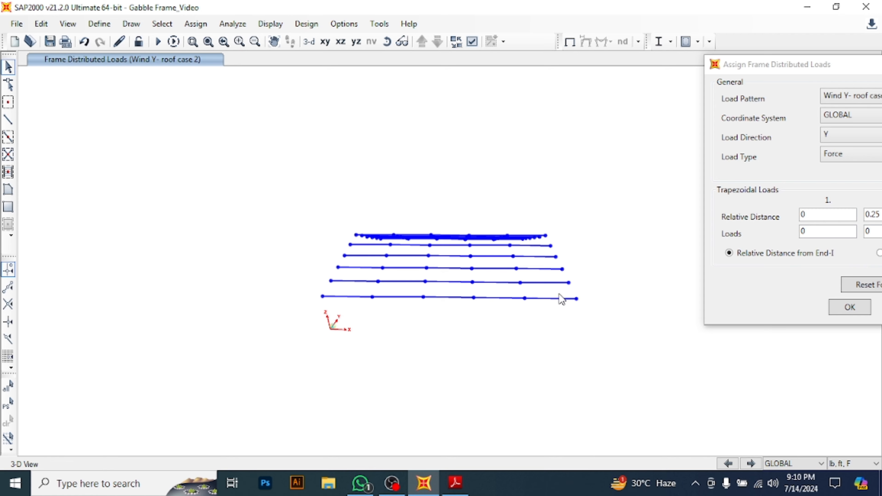
- Examine the wind load PDF's positive internal pressure diagram for the net pressure directions on the windward and leeward roof slopes
middle_click_drag(565, 262, 148, 339, "shift")
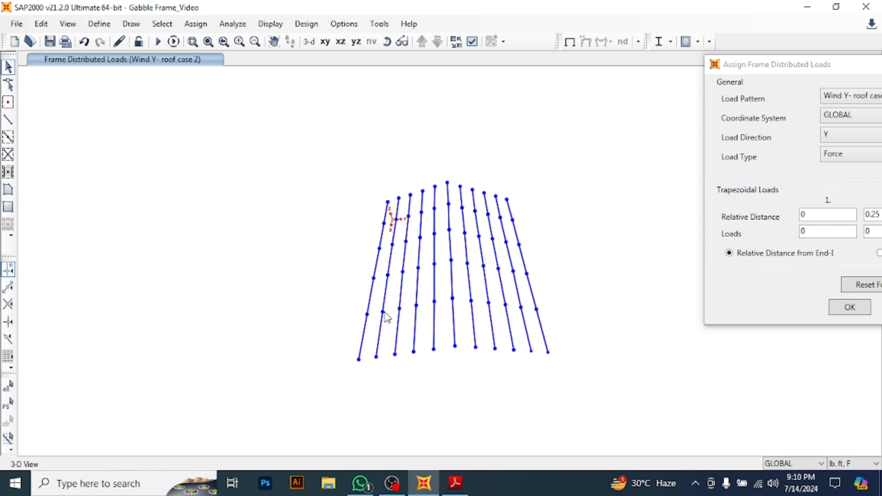
middle_click_drag(485, 260, 251, 203)
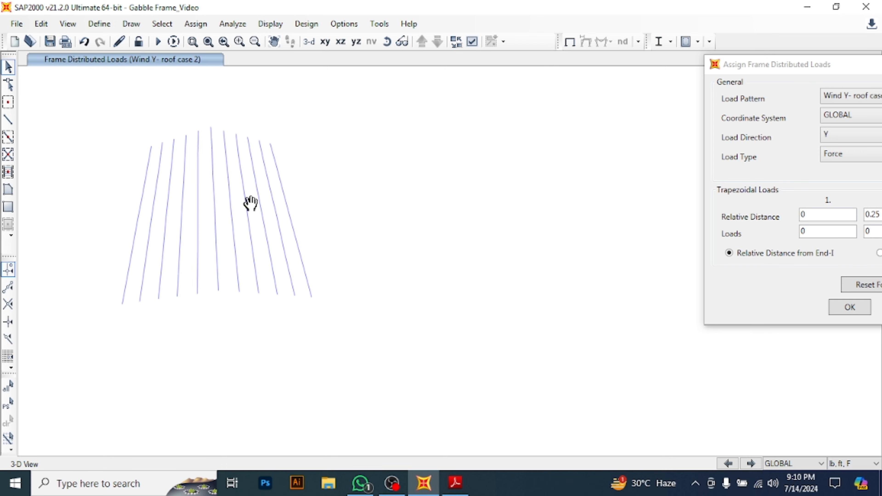
left_click_drag(847, 65, 594, 68)
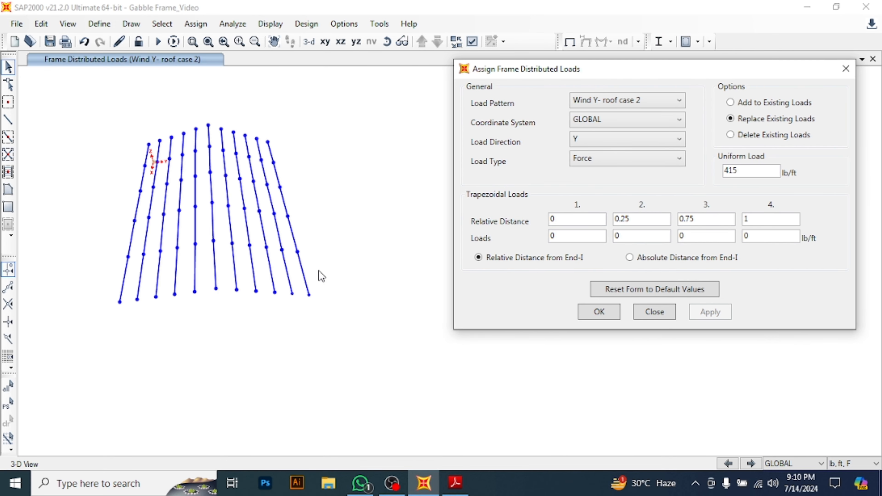
left_click(456, 483)
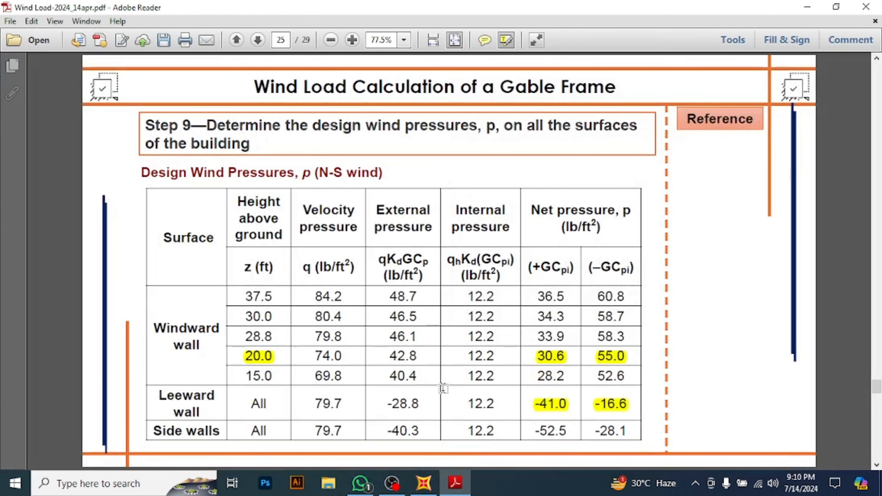
scroll(443, 388, "down", 1)
scroll(444, 389, "down", 1)
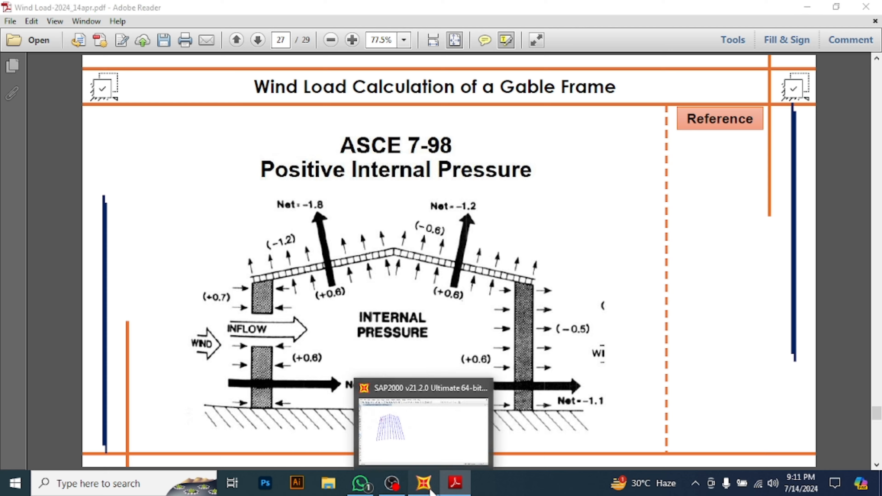
left_click(424, 484)
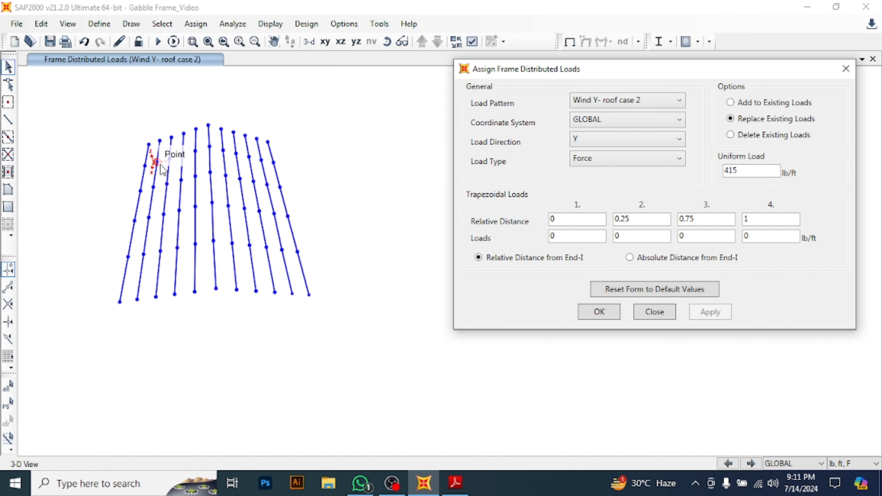
- Select the windward roof purlins up to and including the ridge and choose the Wind Y+ roof case 1 load pattern
left_click_drag(69, 107, 222, 433)
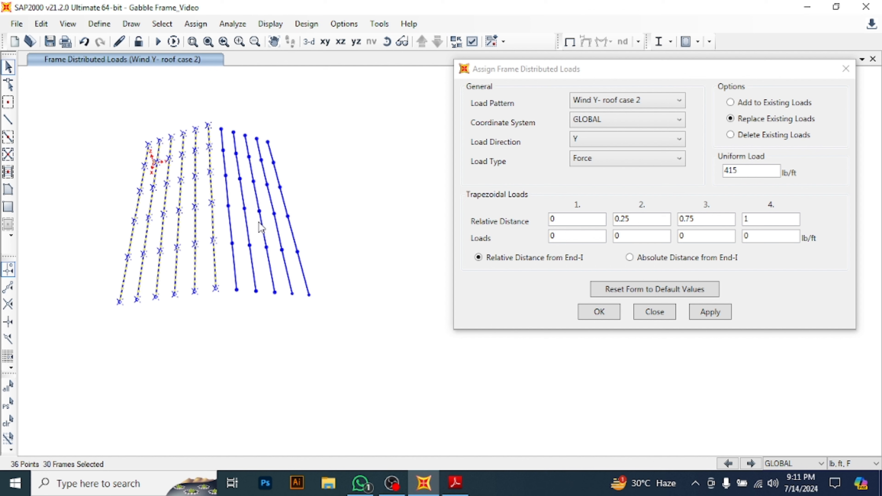
middle_click_drag(243, 219, 234, 259, "shift")
middle_click_drag(372, 256, 148, 189)
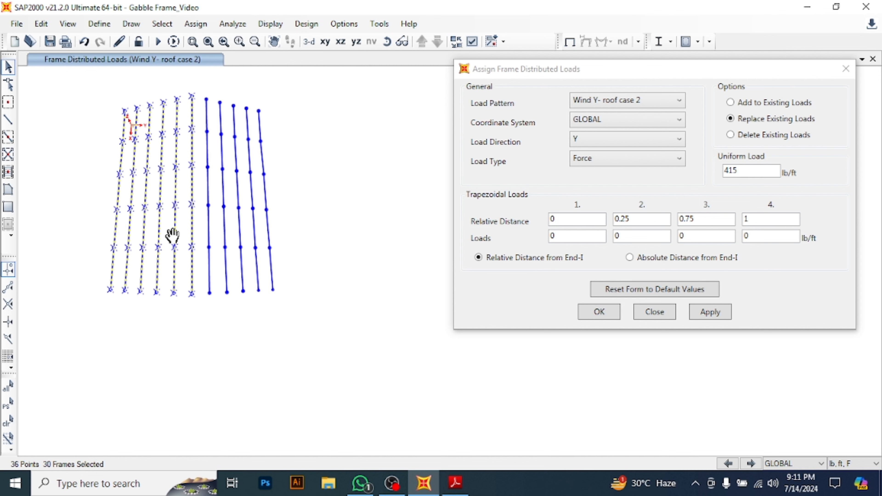
middle_click_drag(179, 217, 177, 285)
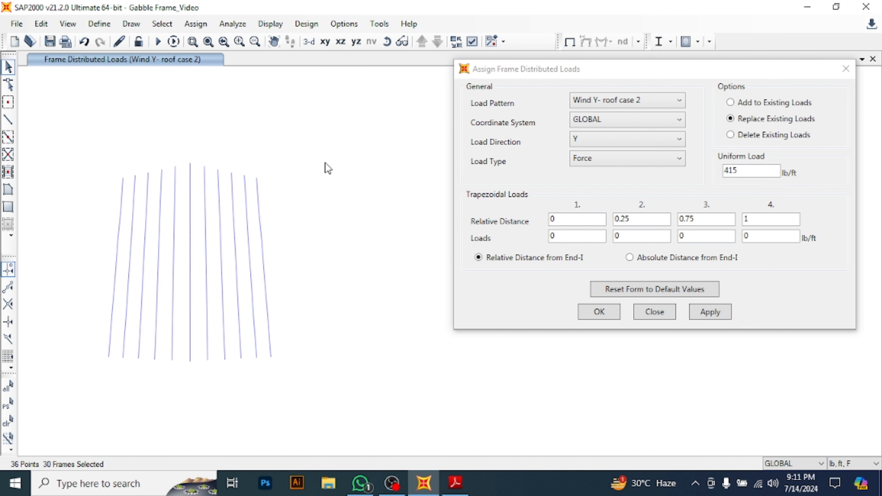
left_click(641, 102)
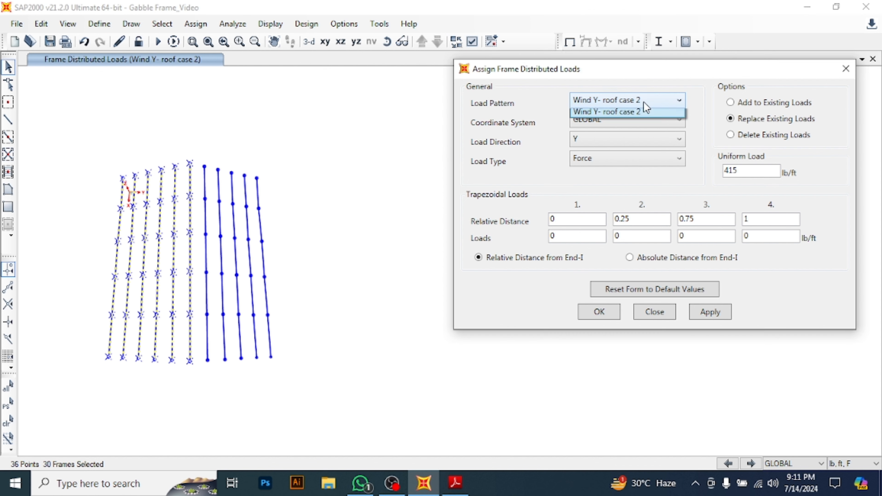
left_click(647, 155)
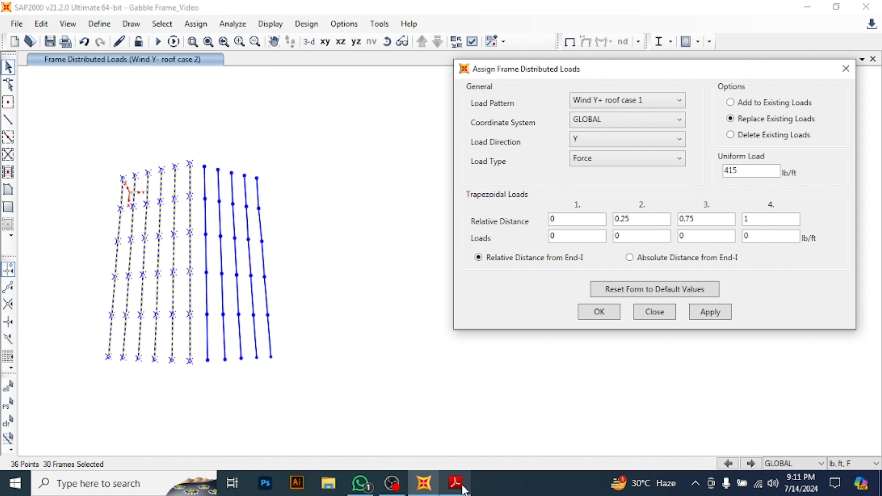
- Check the PDF's net roof pressures normal to the ridge and set the purlin load direction to global Z
left_click(456, 483)
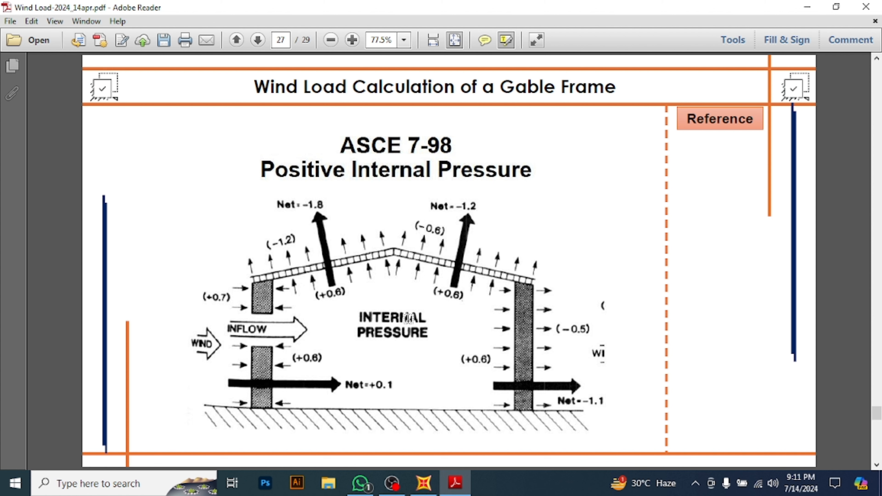
left_click(458, 482)
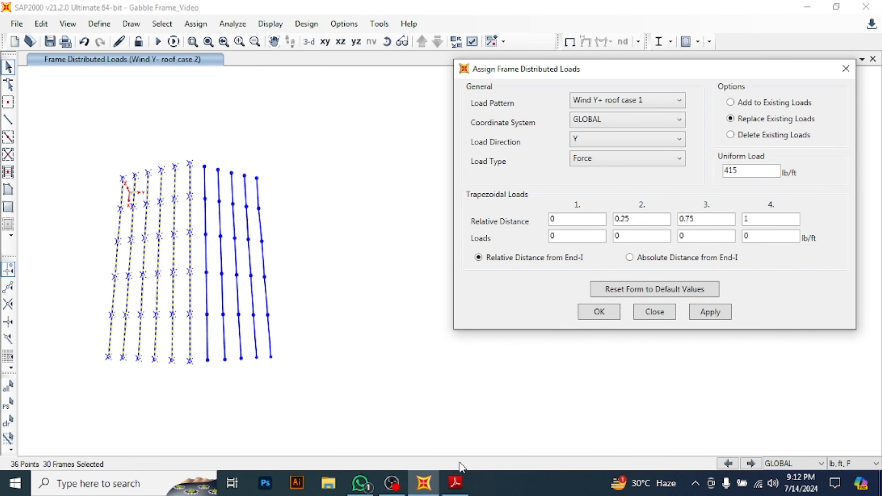
left_click(455, 482)
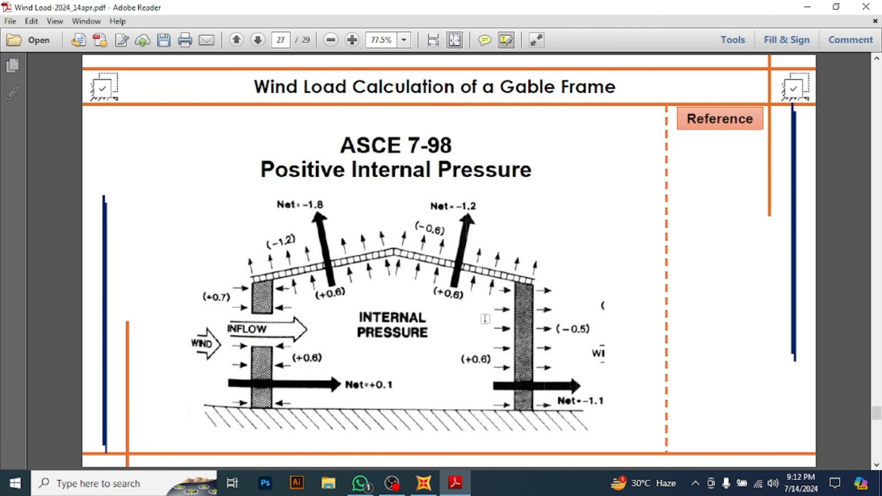
scroll(485, 319, "up", 1)
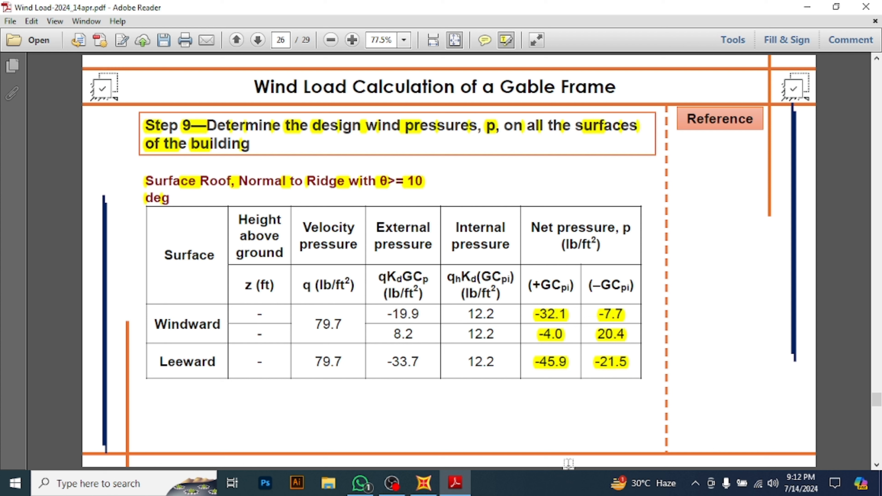
left_click(433, 478)
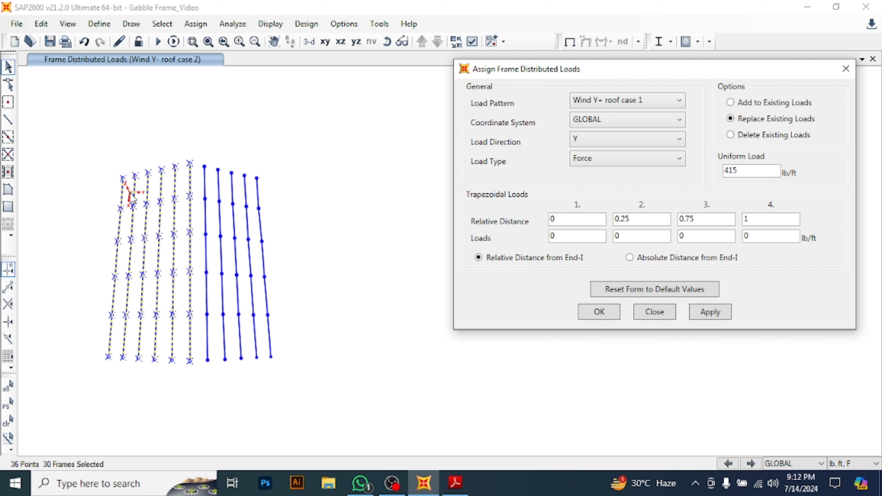
left_click(657, 142)
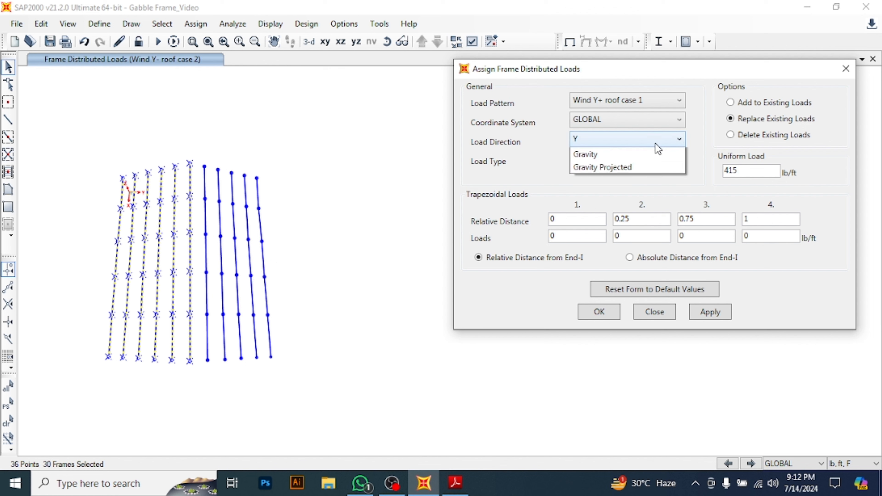
left_click(580, 186)
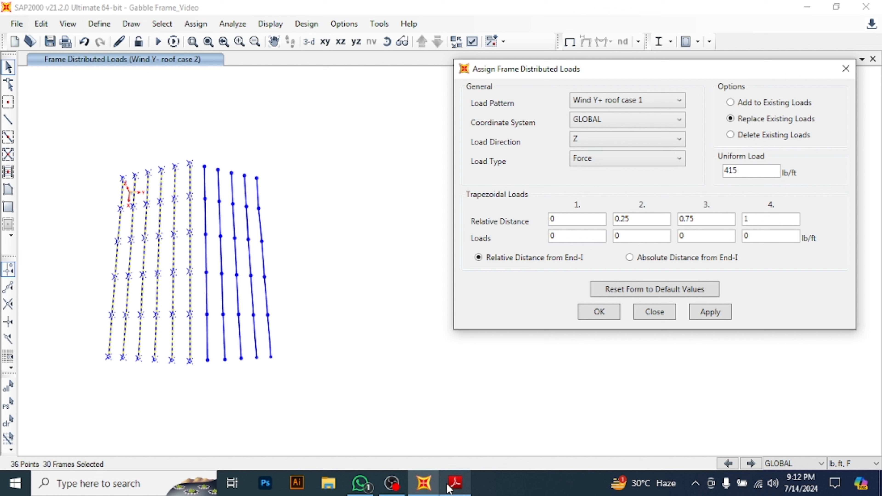
- Apply a uniform load of 32.1*10.6 lb/ft to the selected windward purlins, using the PDF's windward +GCpi roof pressure
mouse_move(451, 488)
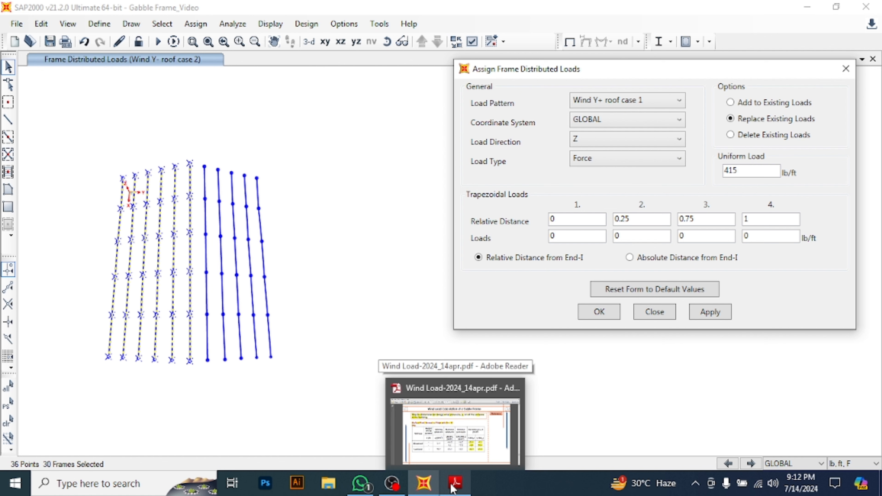
left_click(465, 453)
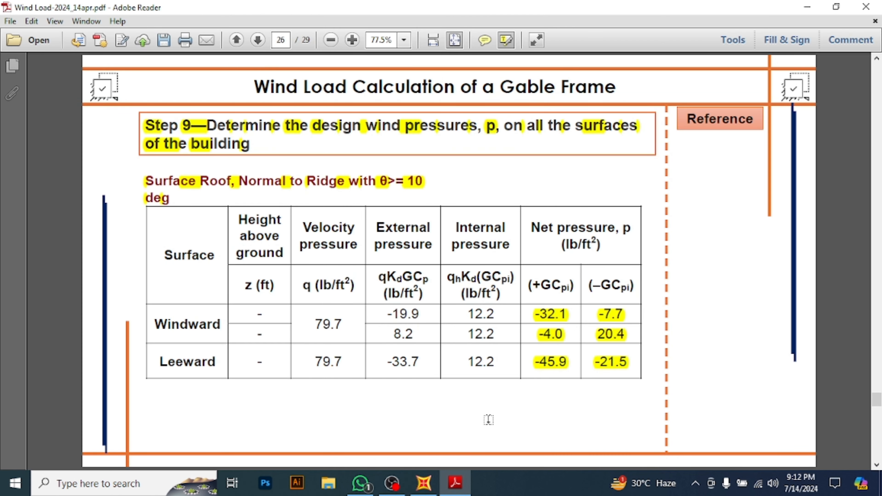
left_click(424, 484)
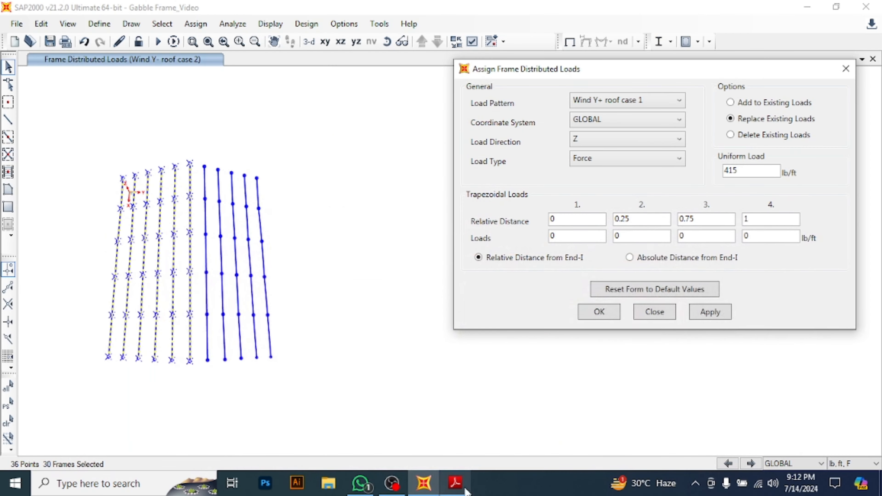
double_click(751, 166)
type("32.1")
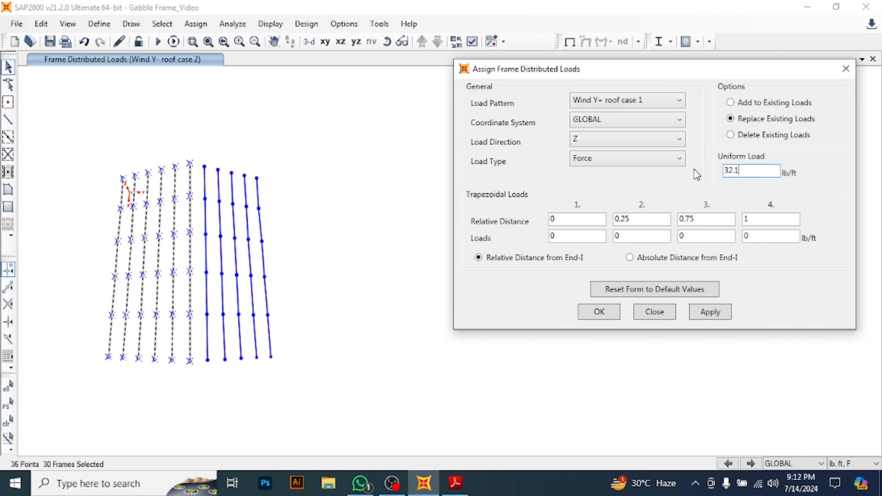
type("*10.6")
left_click(716, 316)
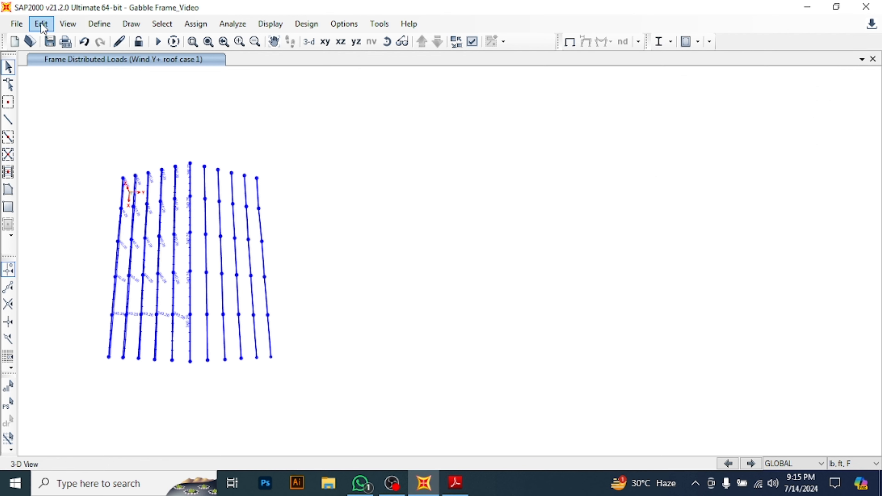
- Show the whole model and measure the line between the two points nearest the leeward eave on the front rafter
left_click(41, 24)
mouse_move(69, 27)
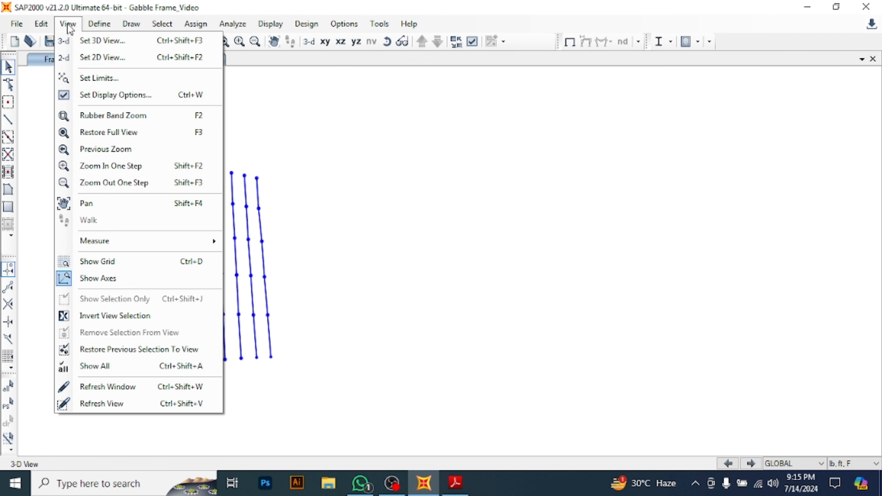
mouse_move(120, 241)
left_click(253, 241)
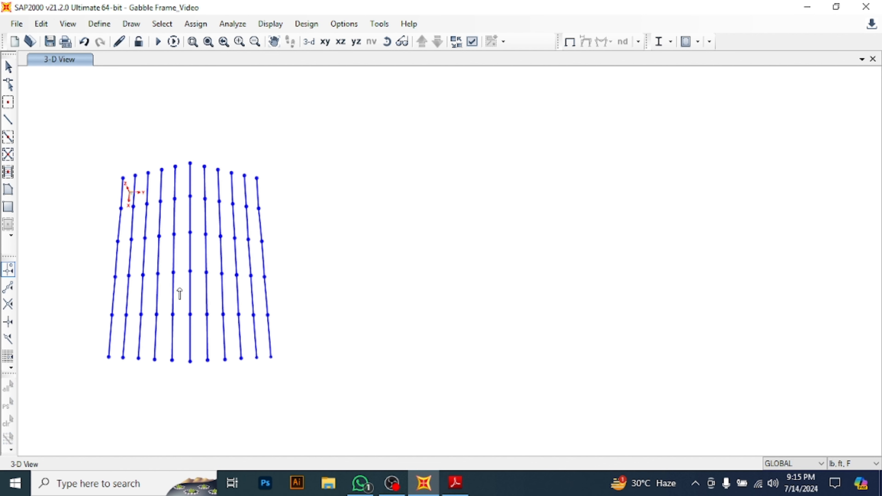
right_click(298, 162)
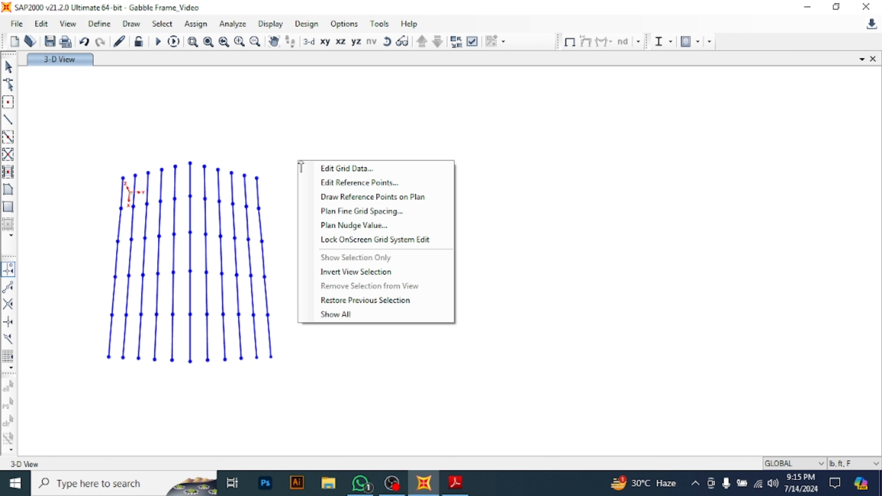
left_click(371, 316)
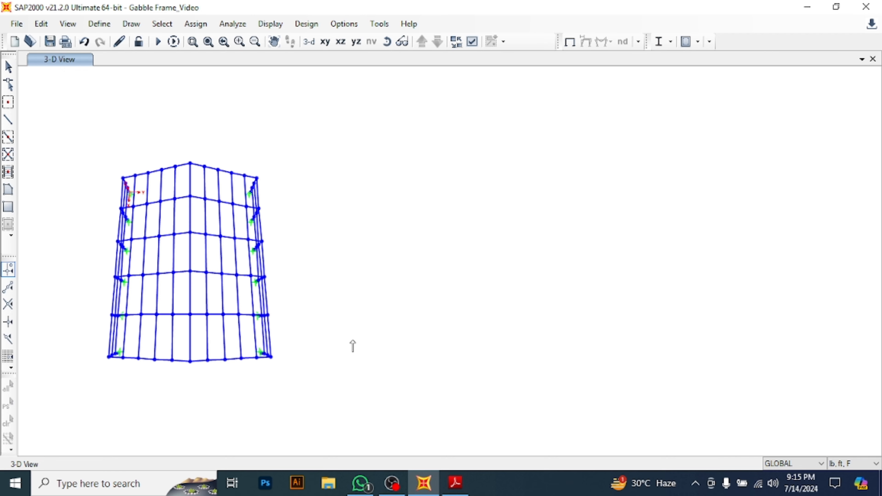
left_click(241, 358)
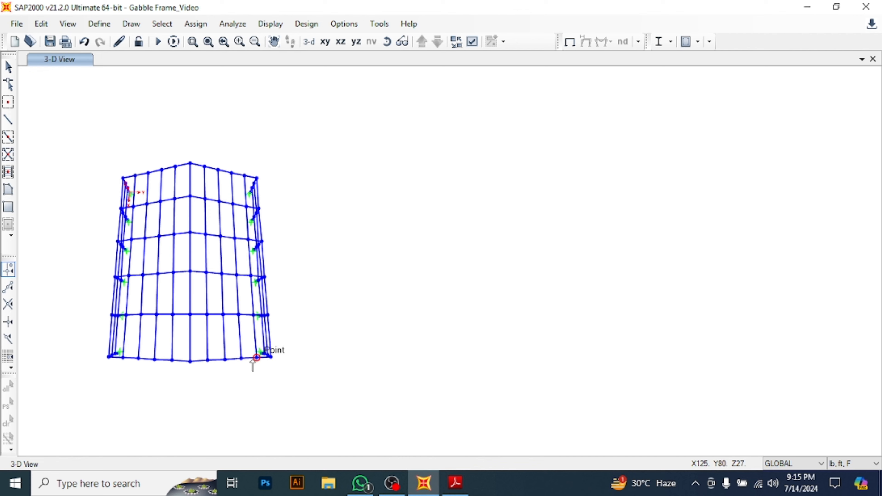
left_click(254, 360)
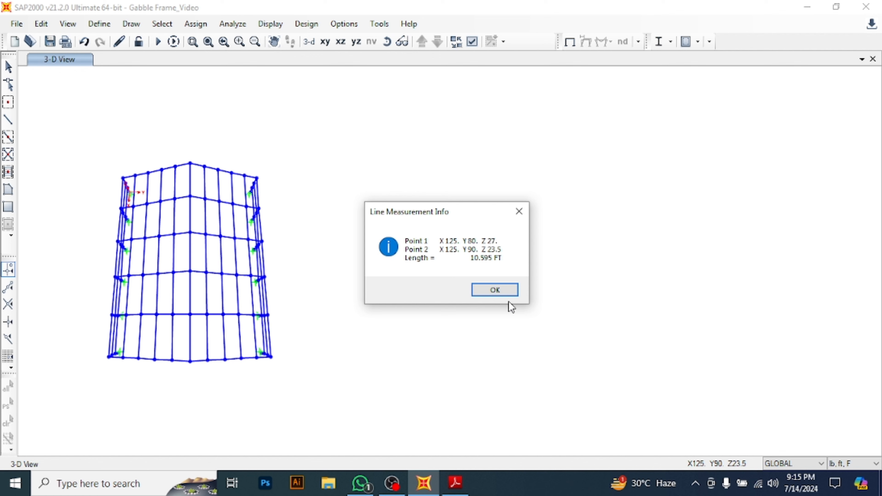
left_click(503, 293)
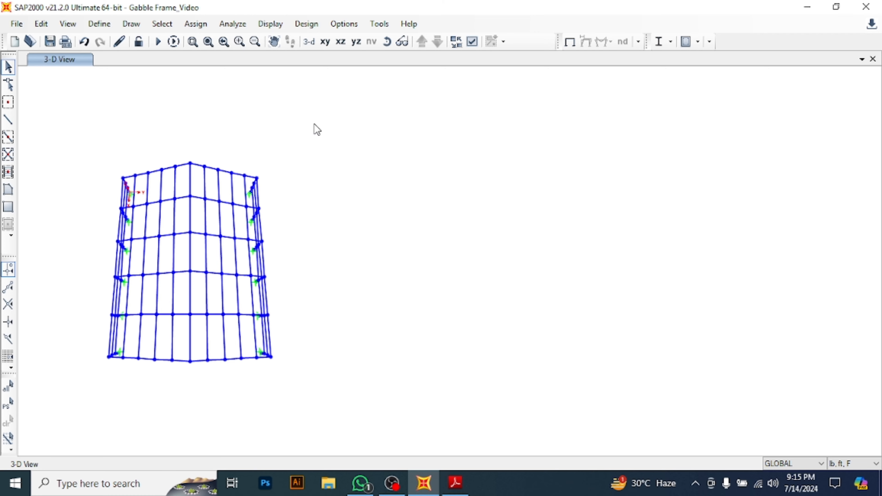
- Reselect the previously selected windward roof purlins
left_click(170, 23)
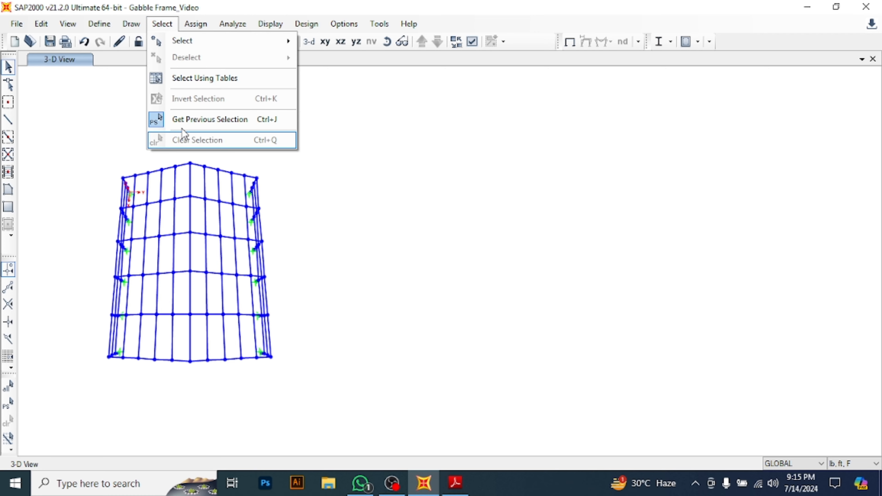
left_click(192, 120)
right_click(293, 153)
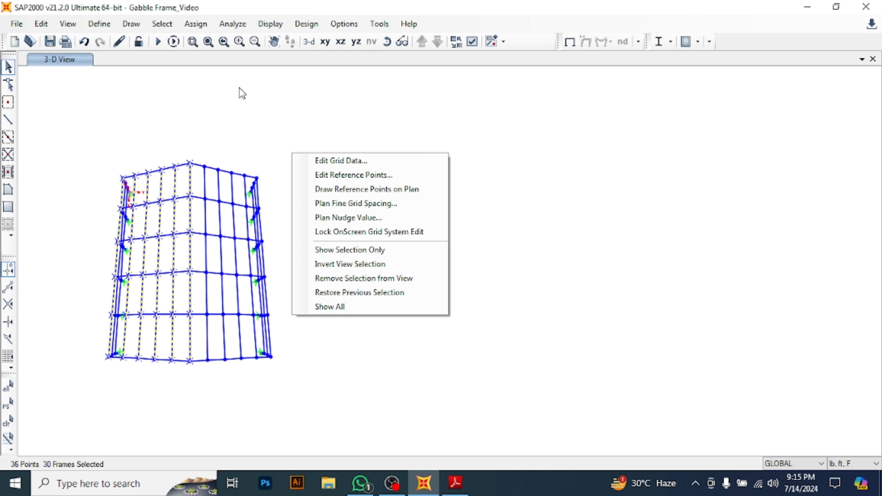
left_click(167, 56)
- Select all frames with the Purlin section property and show only that selection
left_click(162, 24)
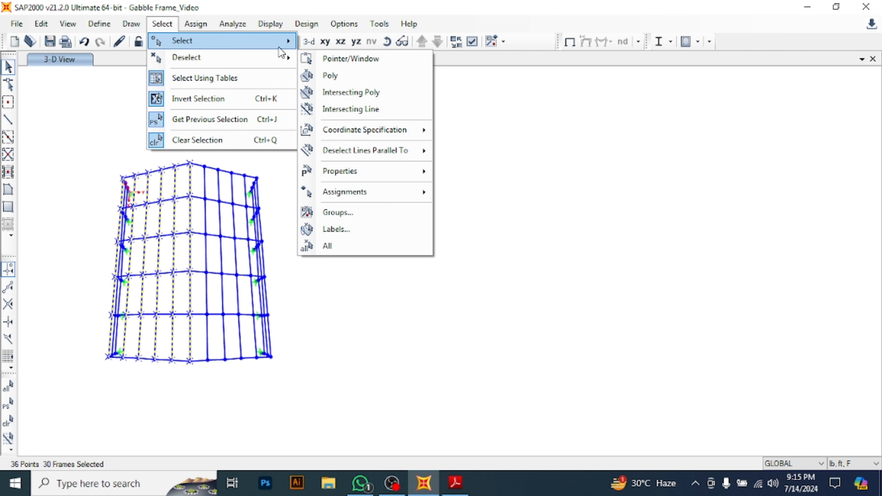
mouse_move(282, 51)
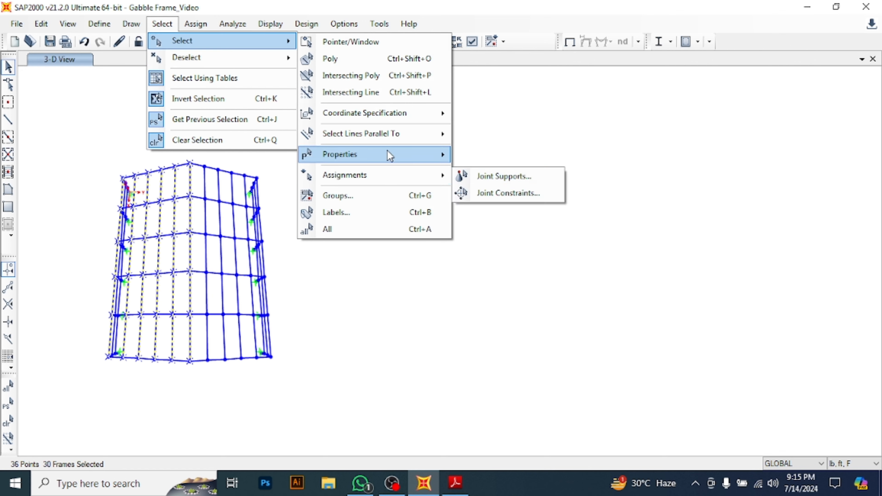
mouse_move(390, 156)
left_click(505, 174)
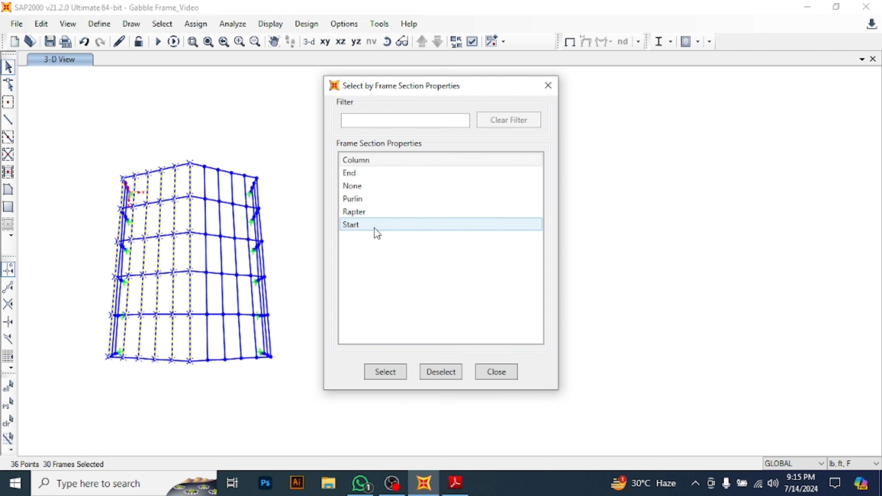
left_click(372, 200)
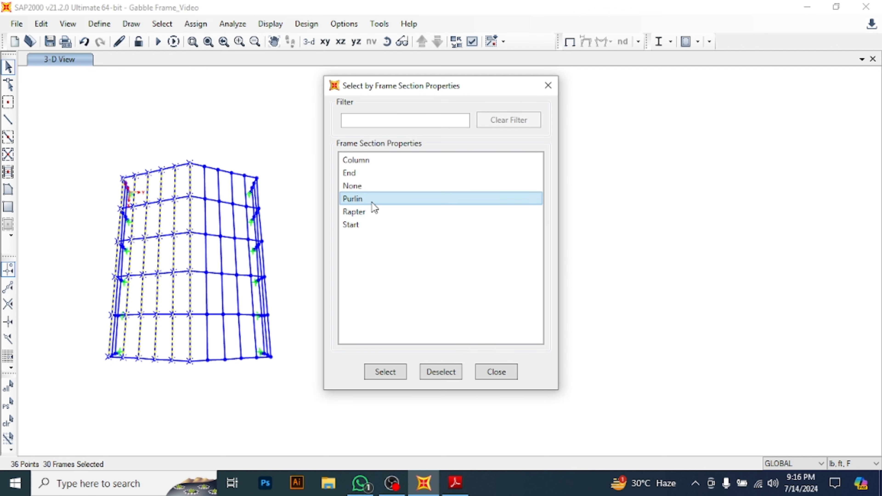
left_click(391, 374)
right_click(284, 131)
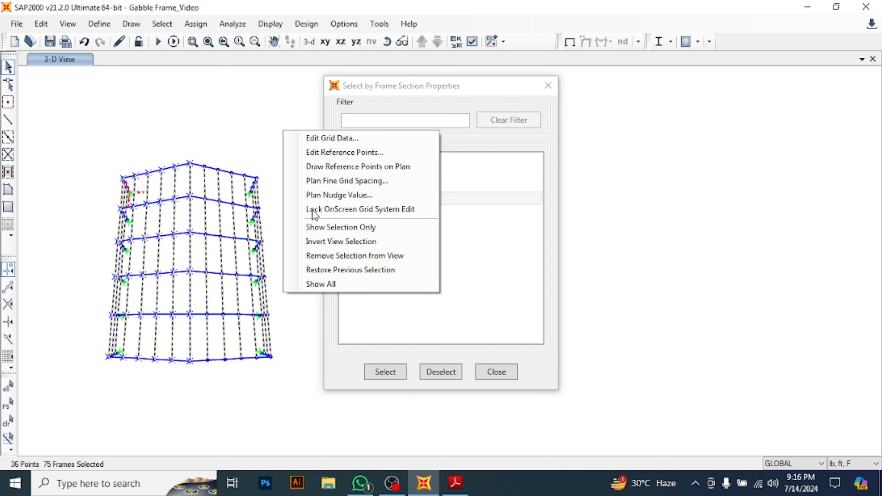
left_click(314, 231)
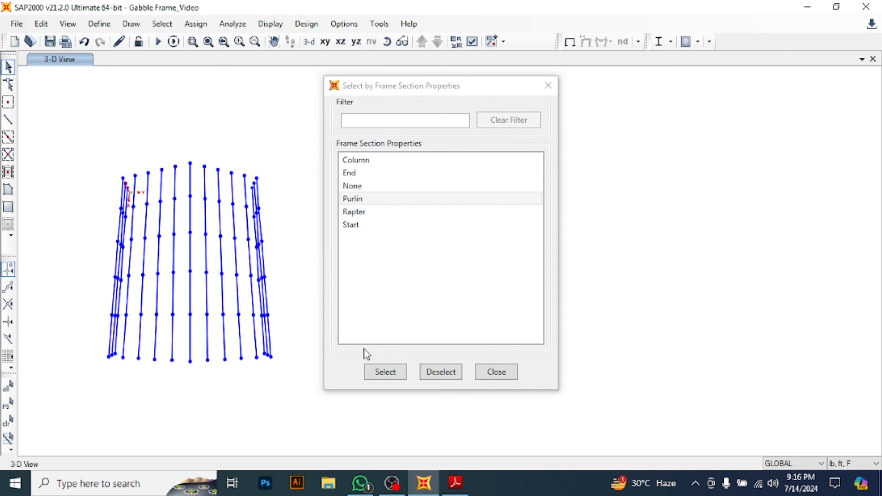
left_click(496, 371)
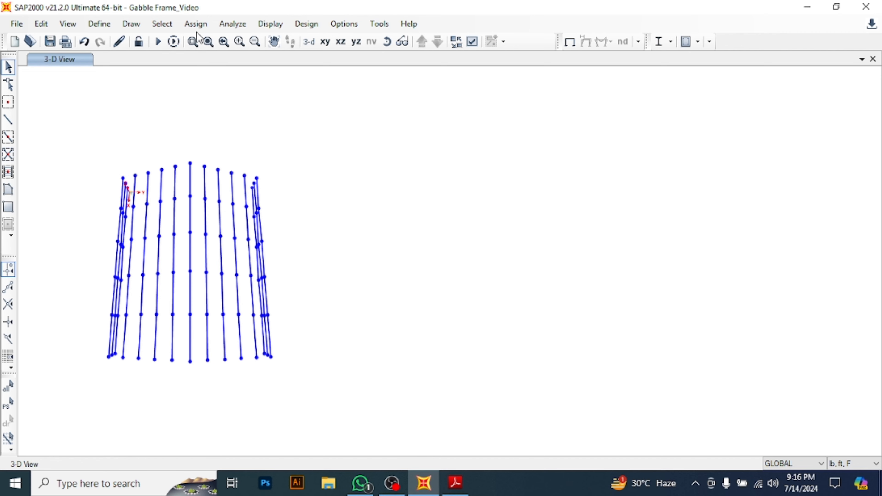
- Select the wall purlins below the eaves on both sides of the building and remove them from view
middle_click_drag(187, 311, 614, 196, "shift")
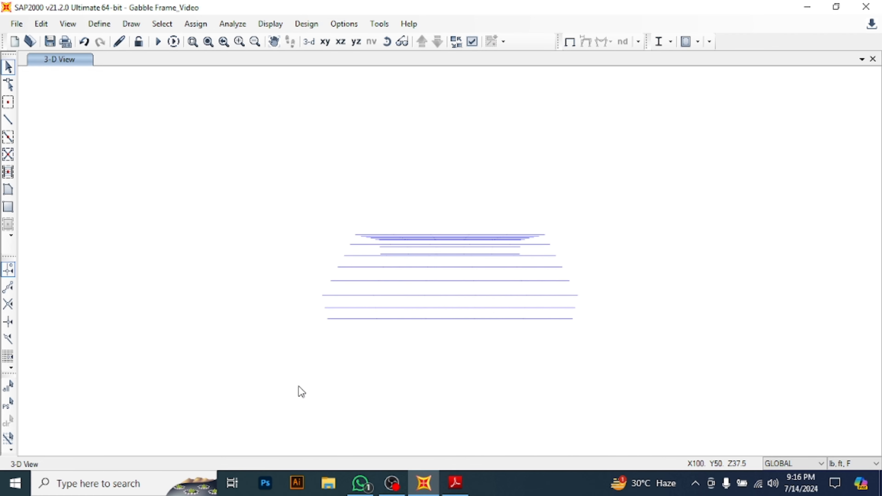
left_click_drag(261, 379, 709, 304)
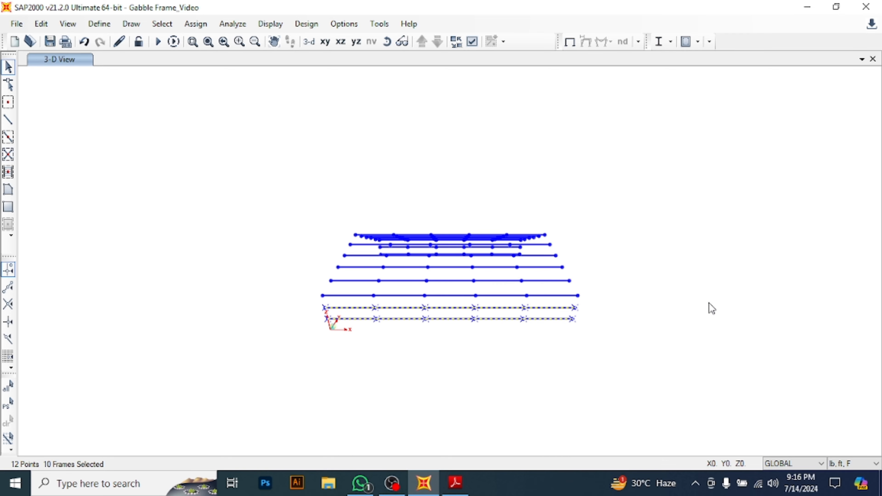
mouse_move(709, 308)
middle_mouse_down("shift")
mouse_move(533, 293)
mouse_move(89, 284)
mouse_move(351, 276)
mouse_move(518, 291)
mouse_move(349, 289)
mouse_move(481, 297)
mouse_move(478, 321)
mouse_move(457, 341)
mouse_move(449, 333)
middle_mouse_up("shift")
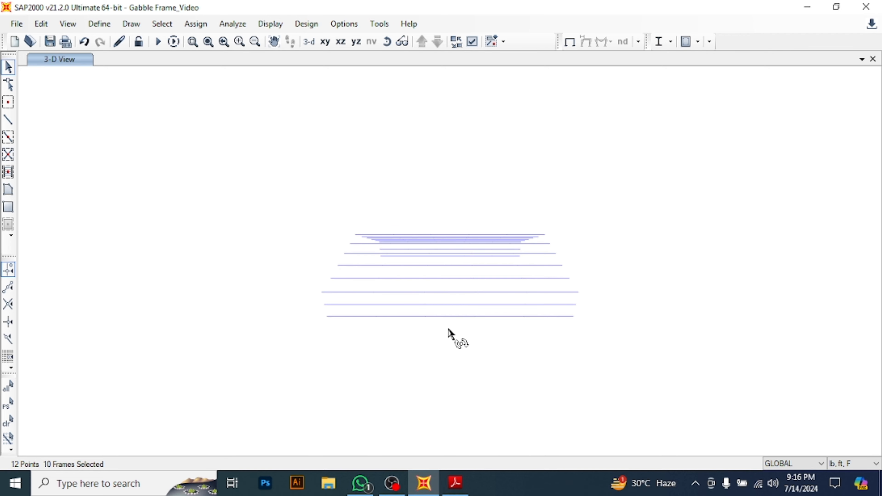
left_click_drag(272, 361, 667, 299)
right_click(656, 184)
left_click(719, 308)
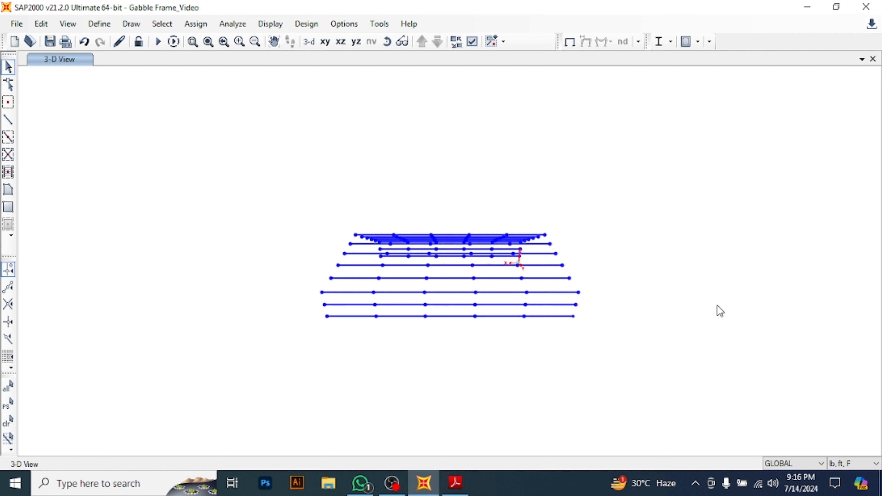
- Select all windward roof purlins up to and including the ridge line
middle_click_drag(353, 282, 791, 366, "shift")
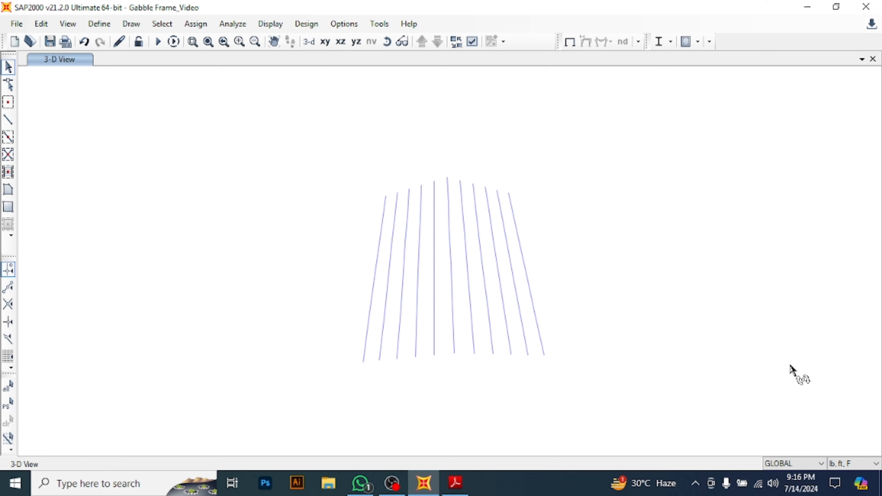
middle_click_drag(480, 271, 212, 233)
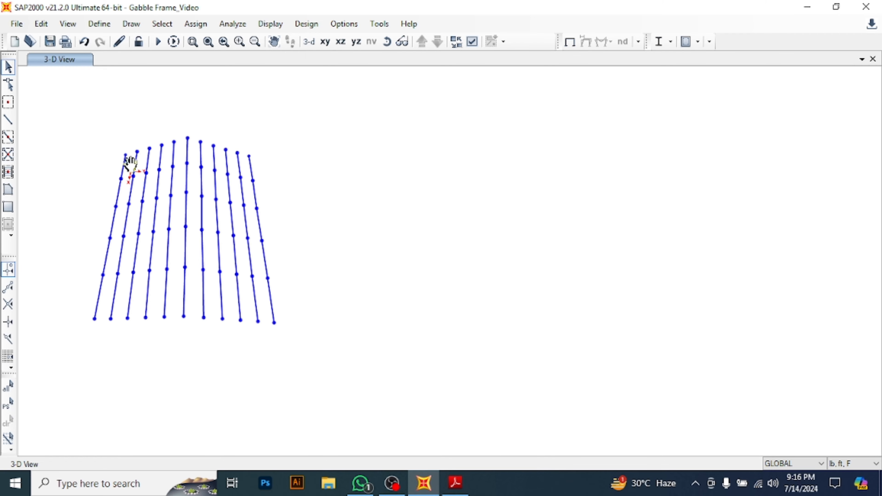
left_click_drag(36, 99, 195, 418)
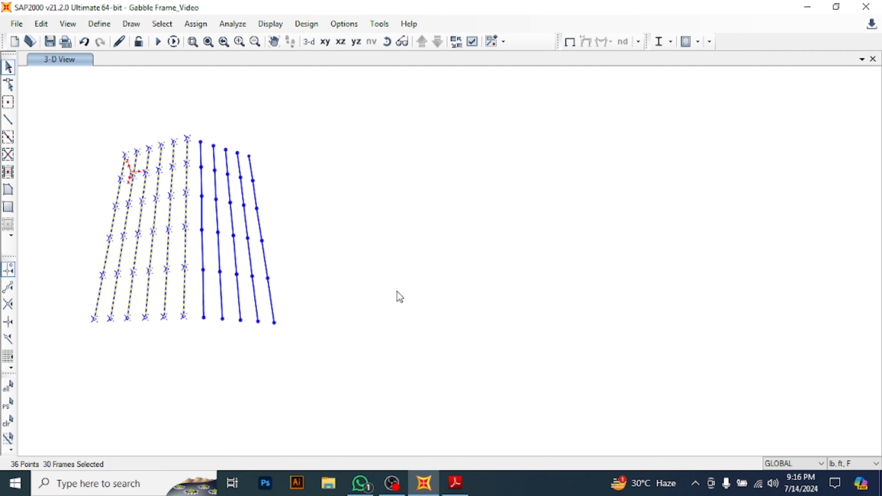
- Assign a uniform global Z load of 32.1*10.6 lb/ft to the windward purlins for Wind Y+ roof case 1, using the PDF's windward +GCpi pressure
left_click(195, 23)
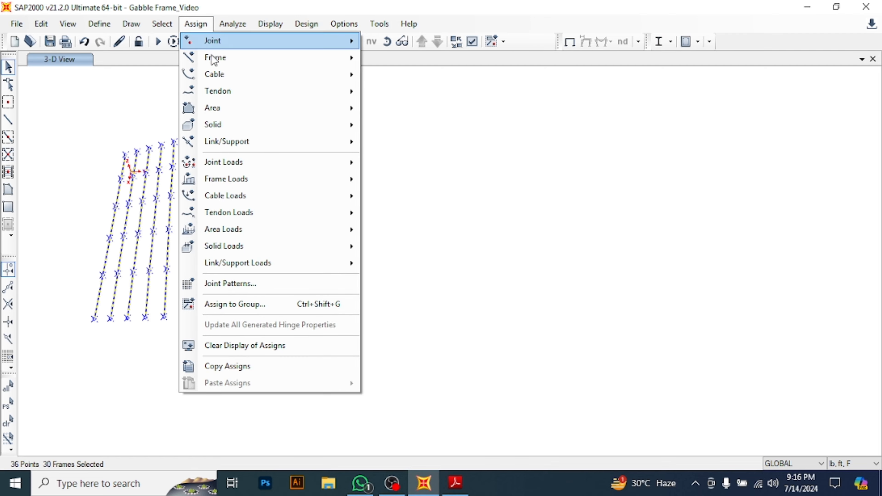
mouse_move(272, 182)
left_click(419, 221)
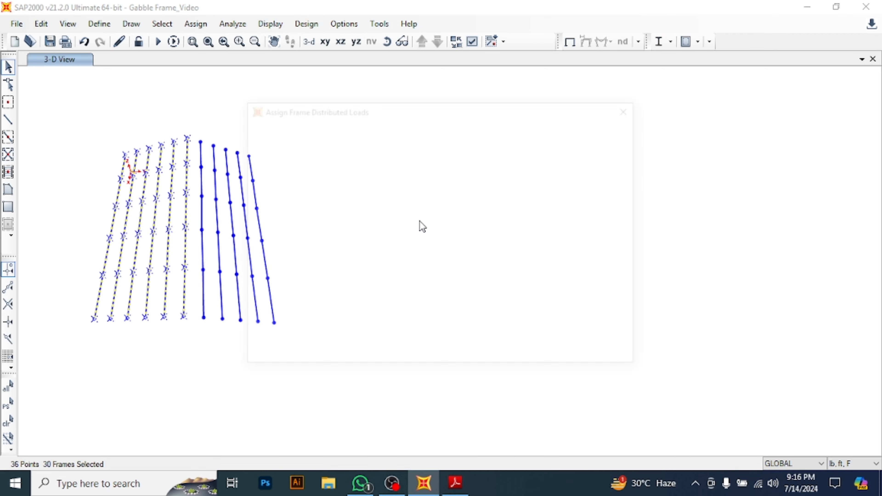
left_click_drag(472, 110, 584, 57)
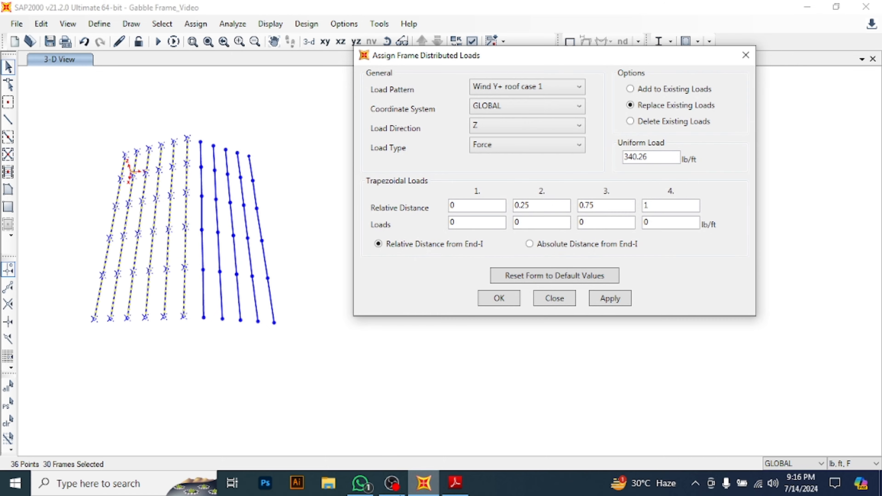
left_click(456, 484)
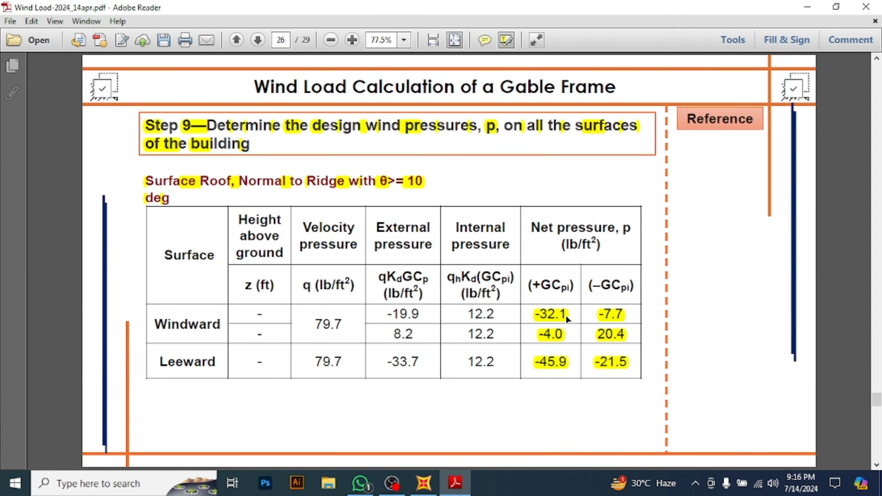
left_click(461, 488)
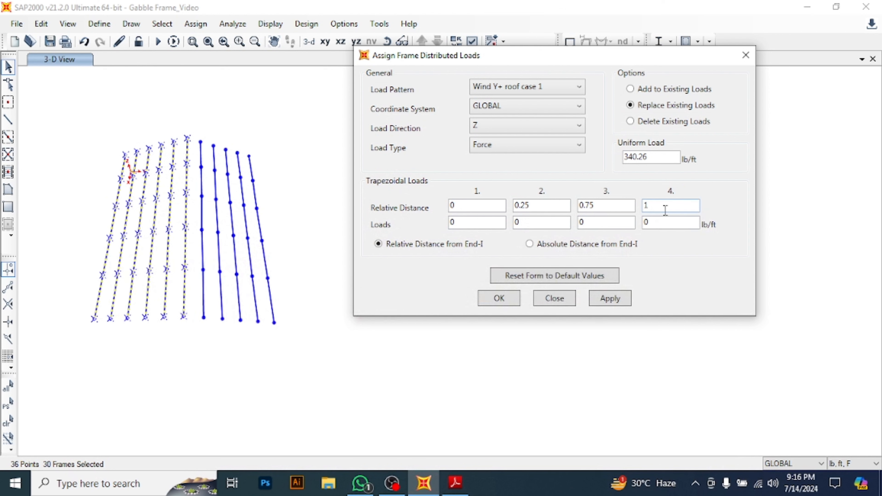
double_click(647, 157)
type("3")
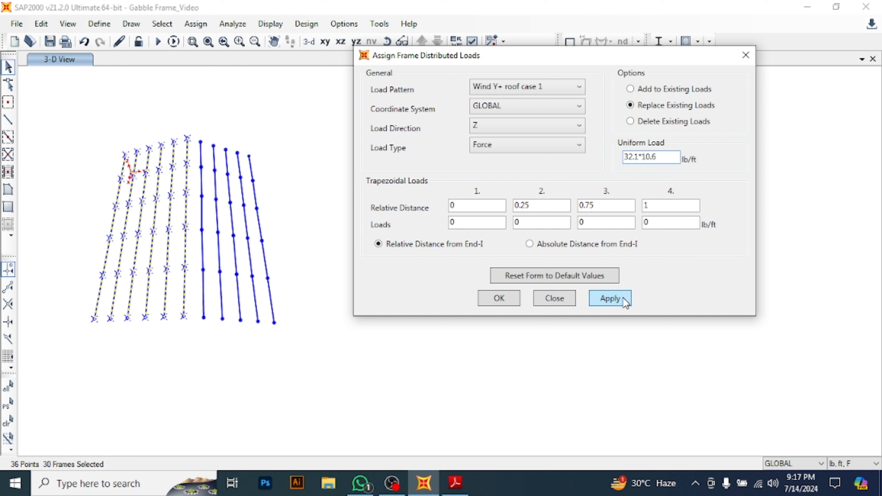
left_click(611, 298)
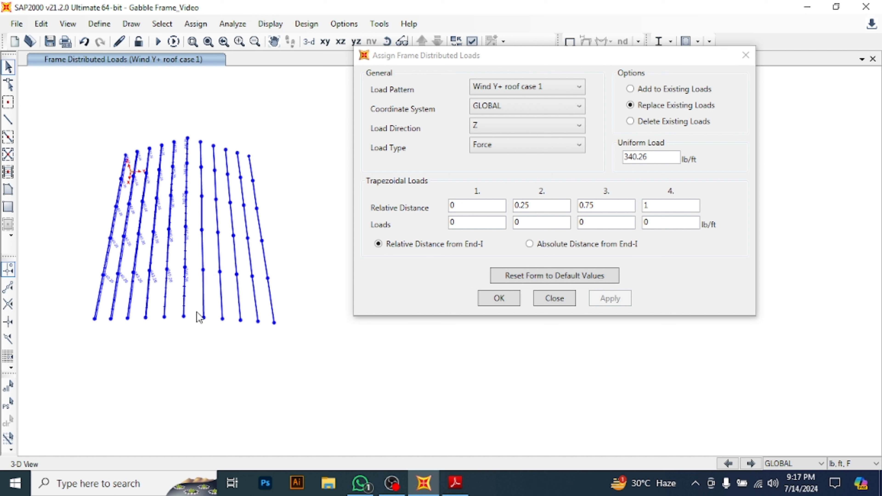
- Select the leeward roof purlins beyond the ridge and open their uniform load for editing after checking the PDF's leeward net pressure
left_click_drag(286, 120, 198, 352)
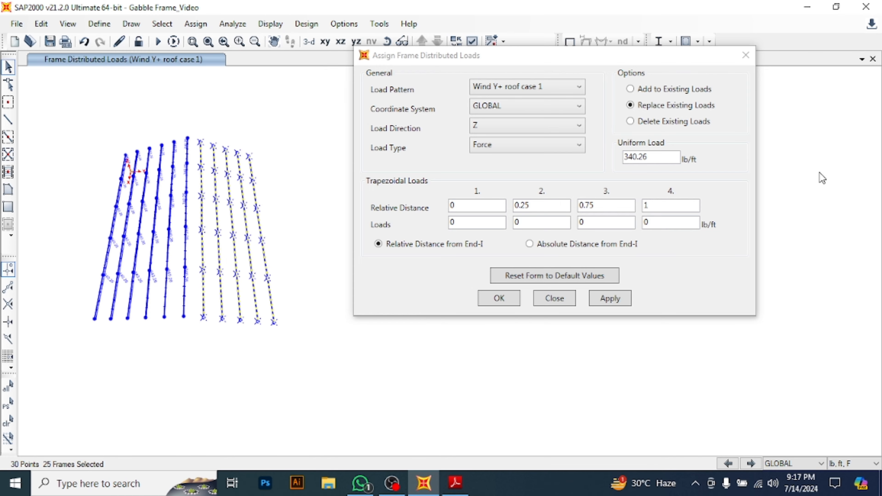
left_click(455, 484)
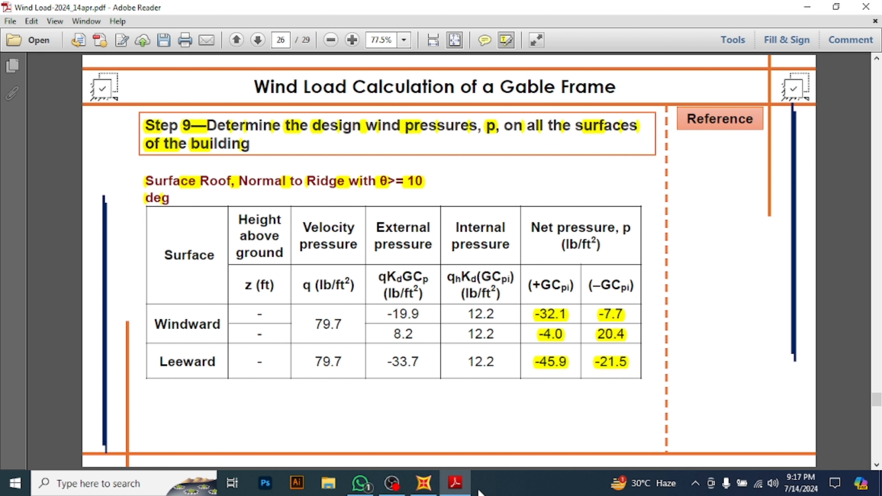
left_click(455, 483)
double_click(649, 164)
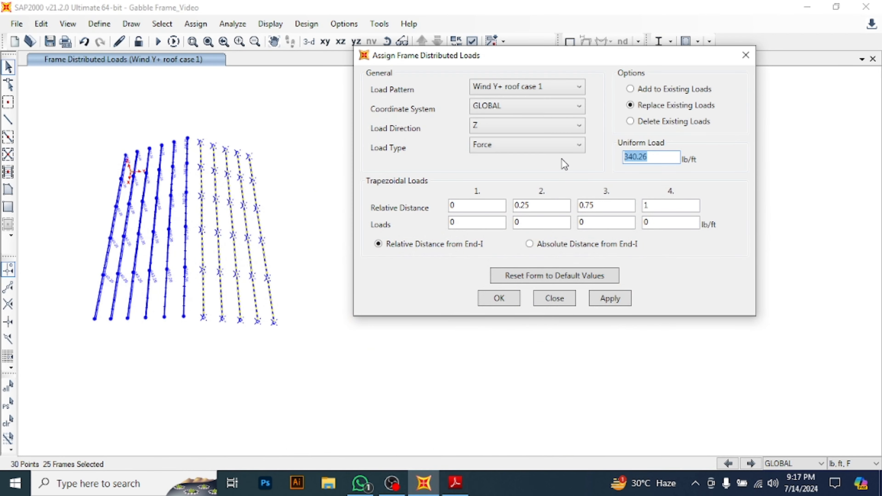
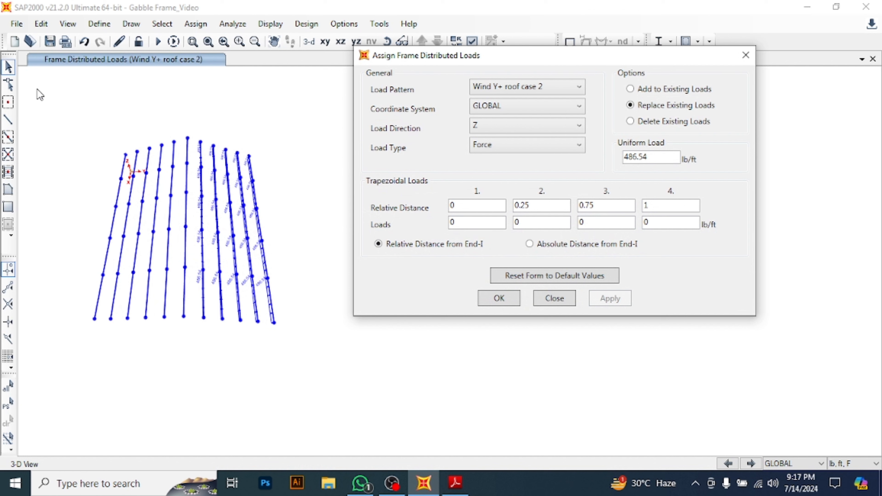
- Assign a uniform global Z load of 4*10.6 lb/ft to the windward roof purlins for Wind Y+ roof case 2
left_click_drag(59, 131, 194, 379)
left_click_drag(662, 159, 627, 157)
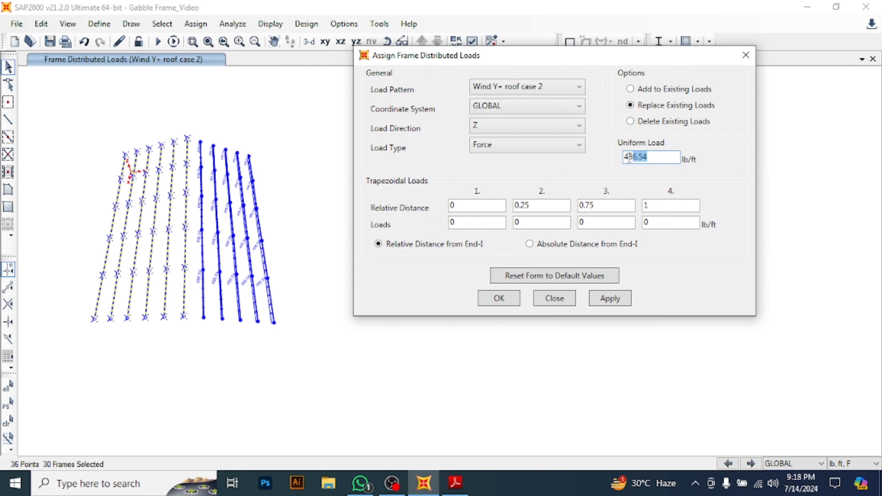
left_click(456, 483)
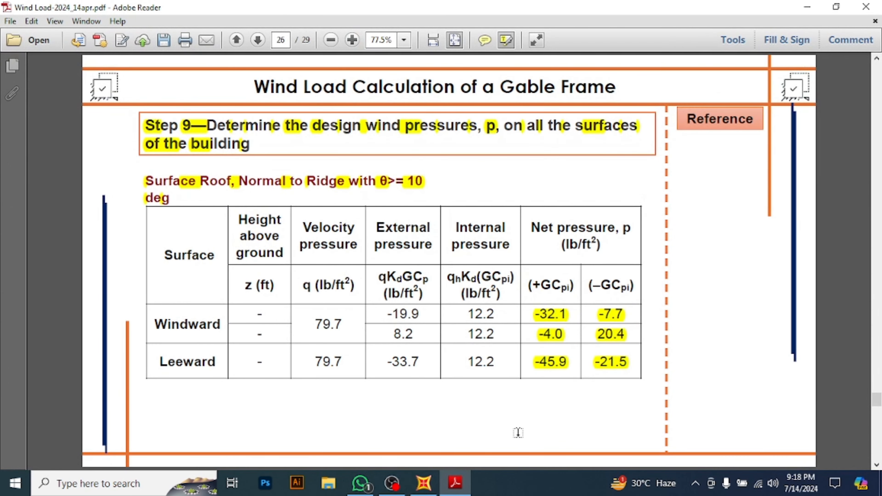
left_click(472, 487)
type("4*10.6")
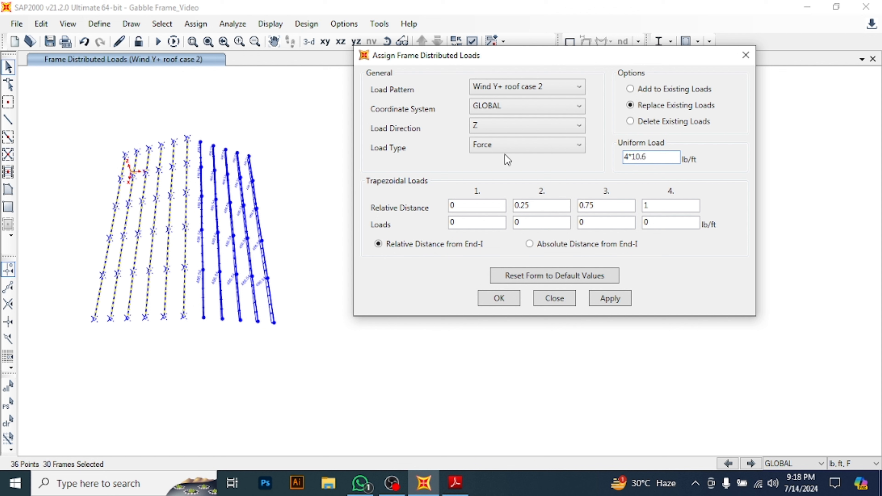
left_click(614, 300)
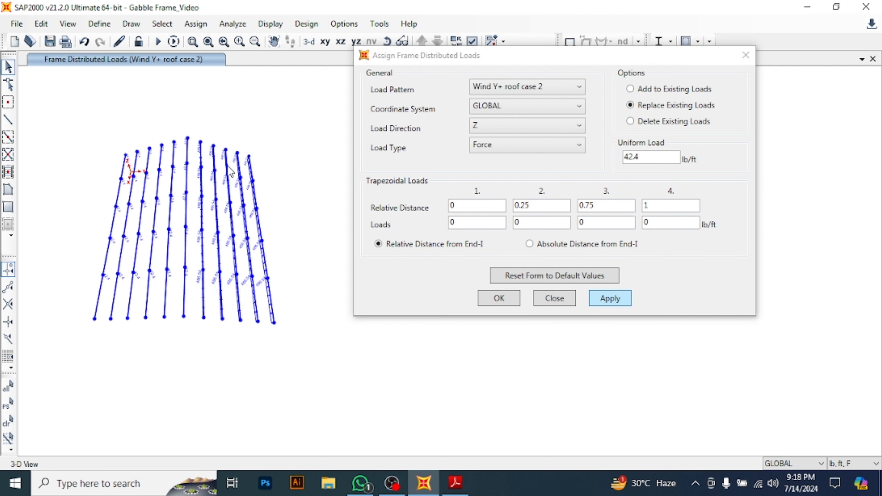
- Assign a uniform load of 45.9*10.6 lb/ft to the leeward roof purlins for Wind Y+ roof case 2, using the PDF's leeward +GCpi pressure
left_click_drag(301, 109, 197, 427)
left_click(449, 487)
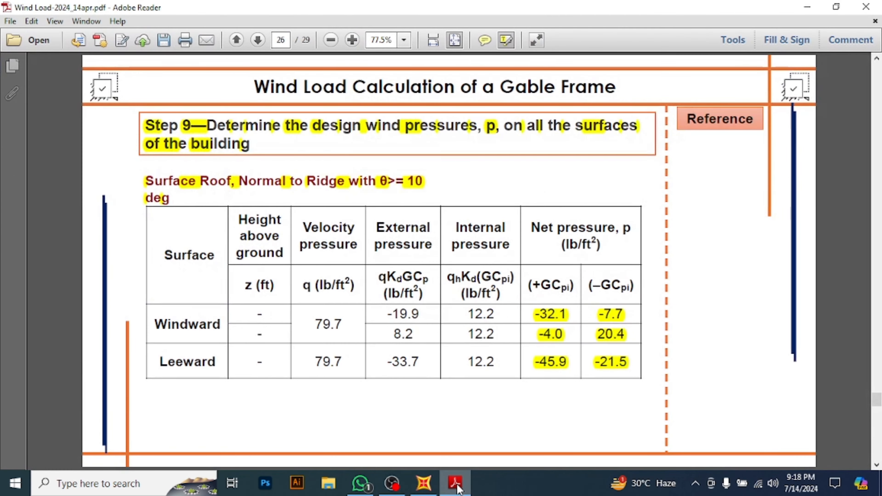
left_click(461, 488)
double_click(651, 157)
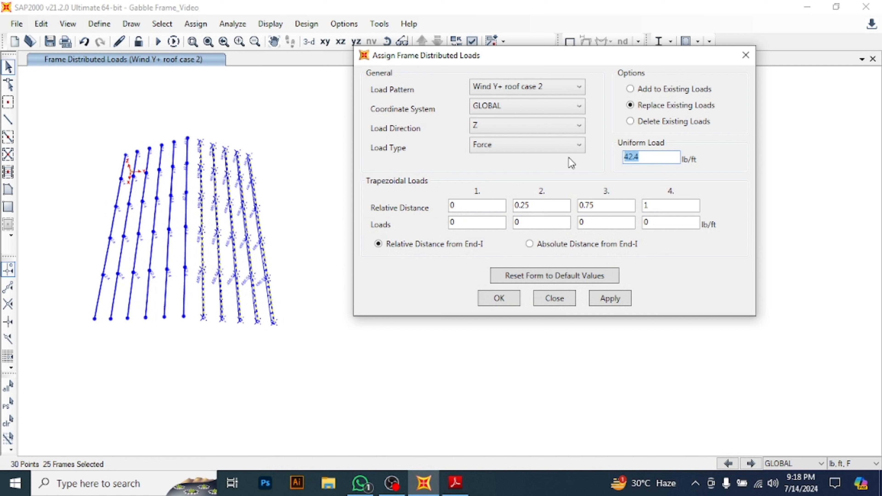
type("45.9*25")
key("BackSpace")
key("BackSpace")
type("10.6")
left_click(624, 302)
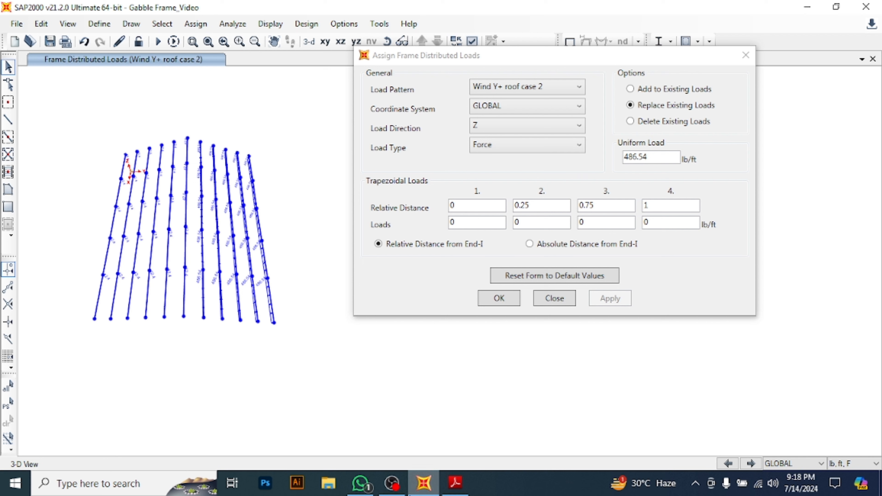
- Assign a uniform load of 7.7*10.6 lb/ft to the windward roof purlins for Wind Y- roof case 1, using the PDF's -GCpi pressure
left_click(455, 483)
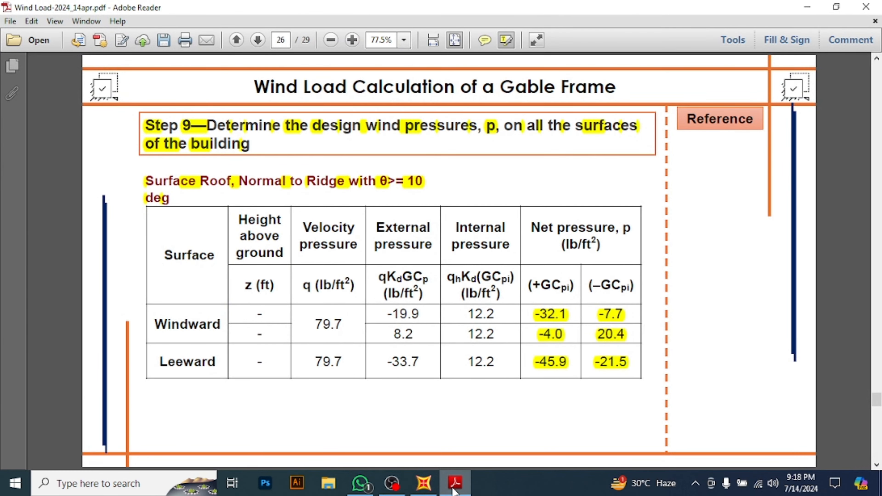
left_click(454, 485)
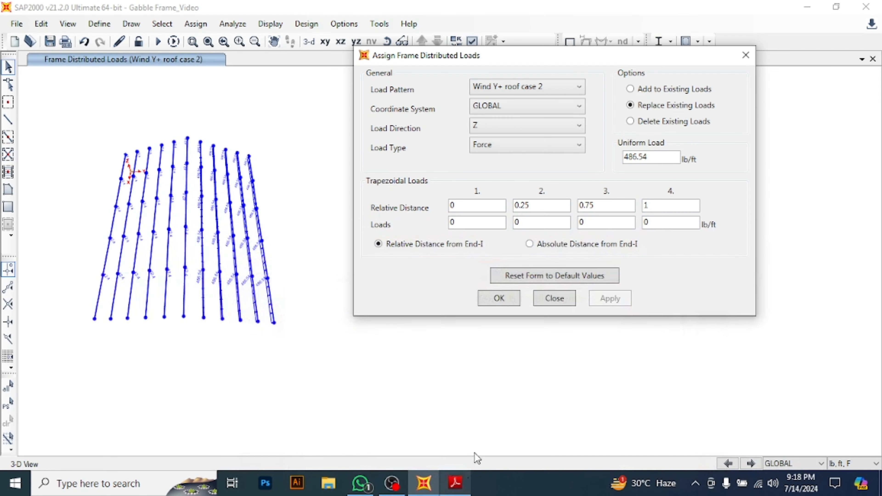
left_click(542, 93)
left_click(538, 169)
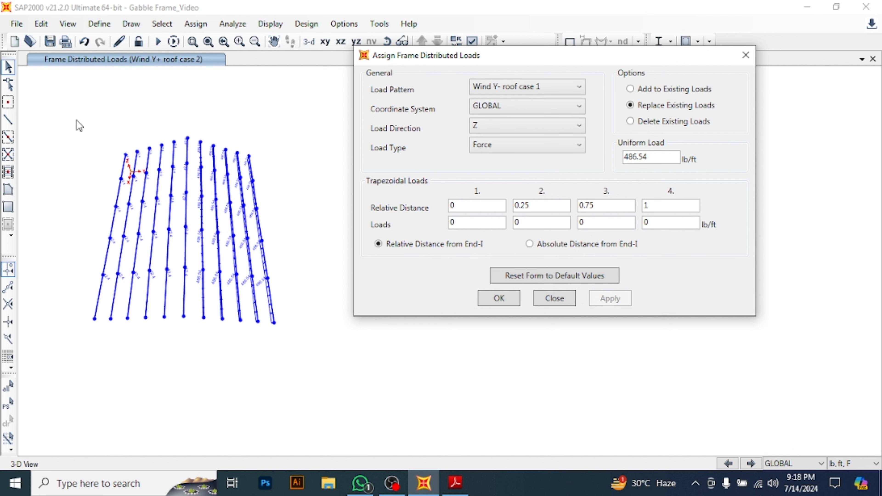
left_click_drag(75, 120, 196, 413)
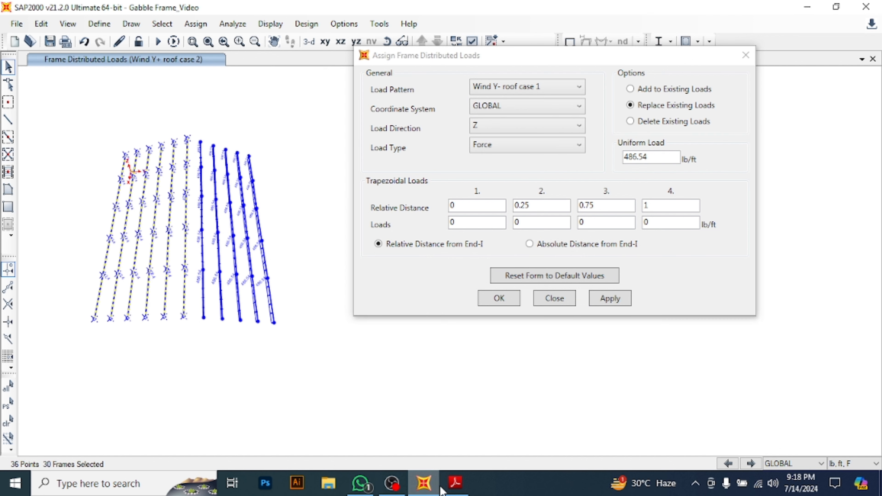
left_click(455, 484)
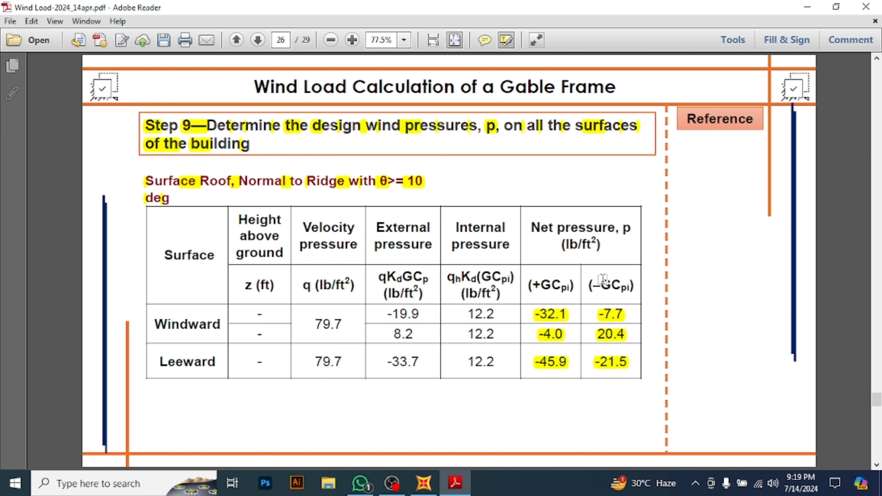
left_click(423, 484)
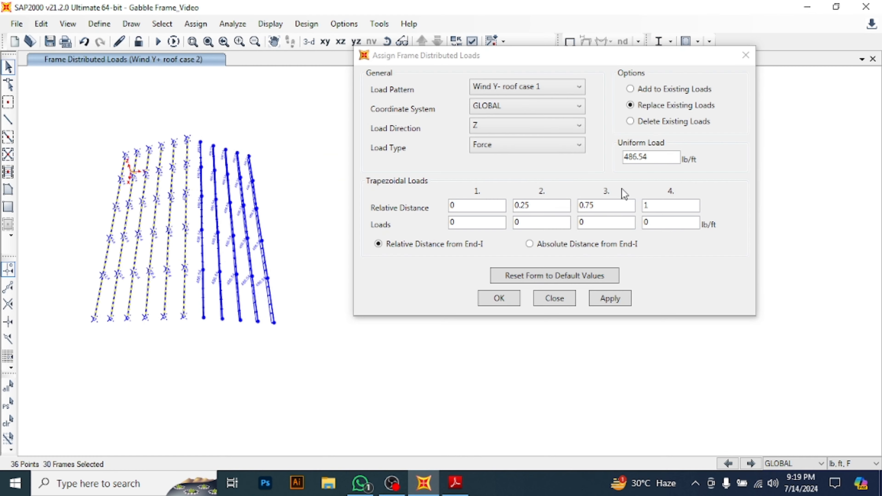
left_click(648, 165)
type("7.7*10.6")
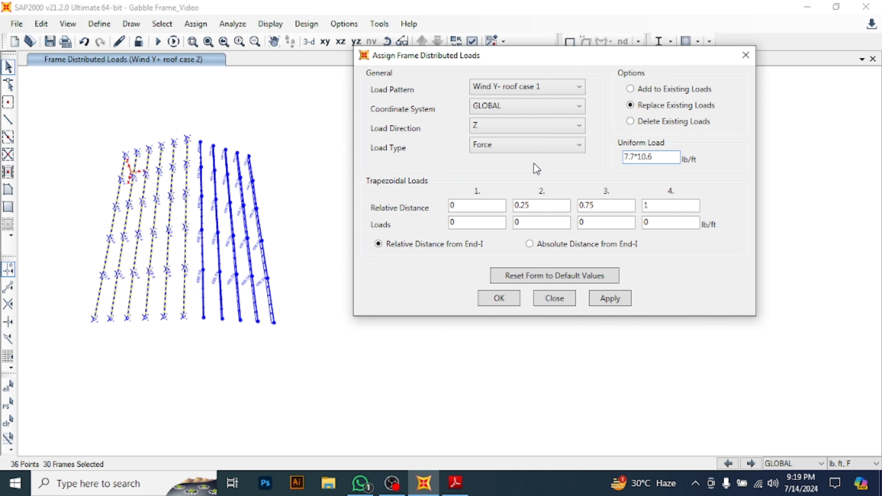
left_click(611, 299)
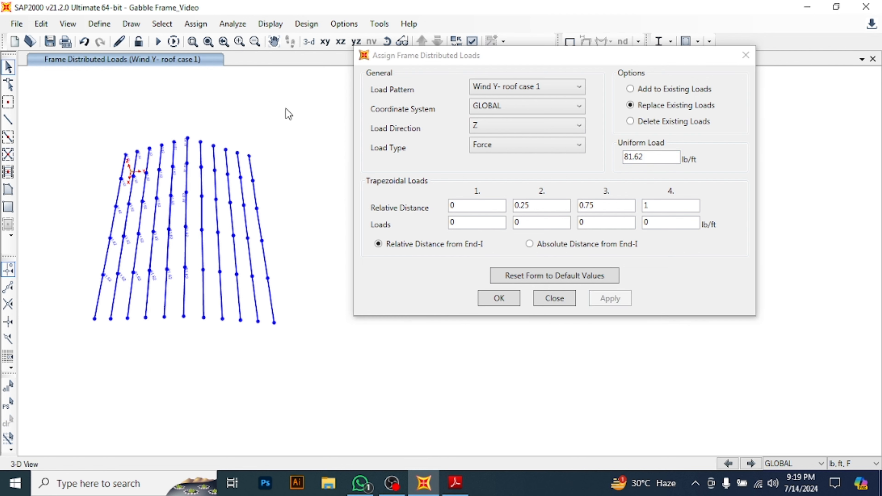
- Assign a uniform load of 21.5*10.6 lb/ft to the leeward roof purlins for Wind Y- roof case 1, using the PDF's leeward -GCpi pressure
left_click_drag(286, 110, 195, 443)
left_click(455, 483)
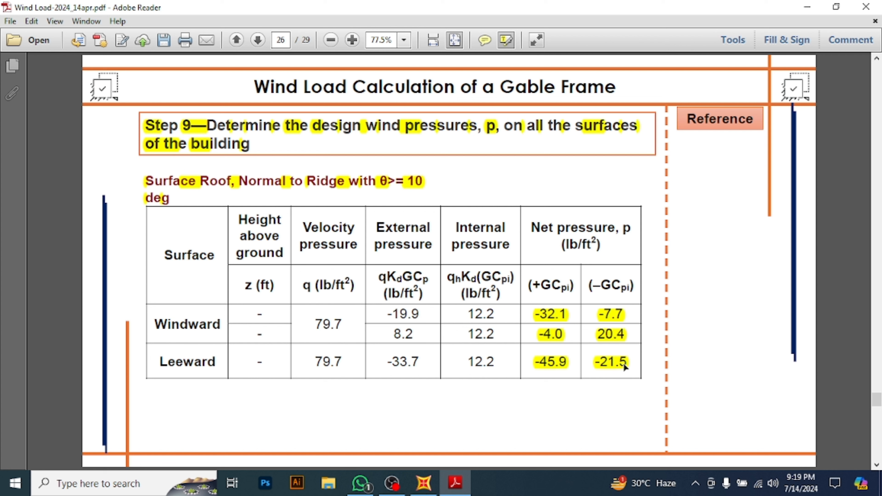
mouse_move(454, 485)
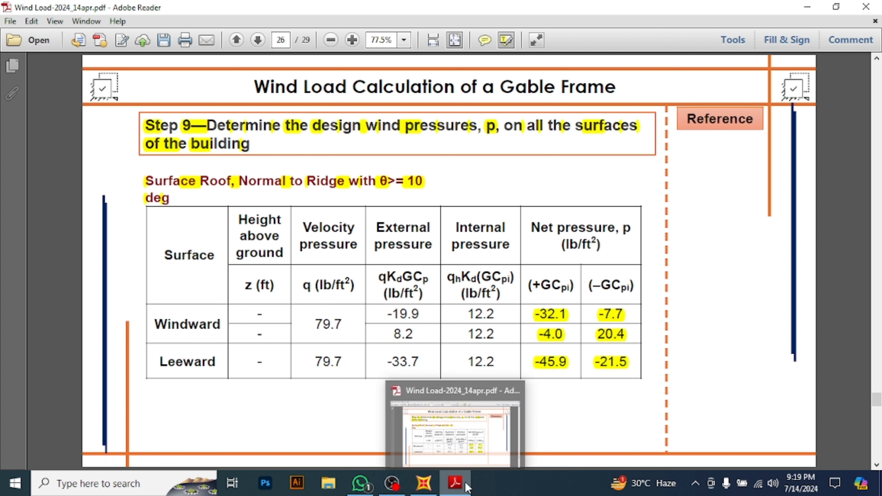
left_click(454, 486)
left_click_drag(650, 157, 583, 153)
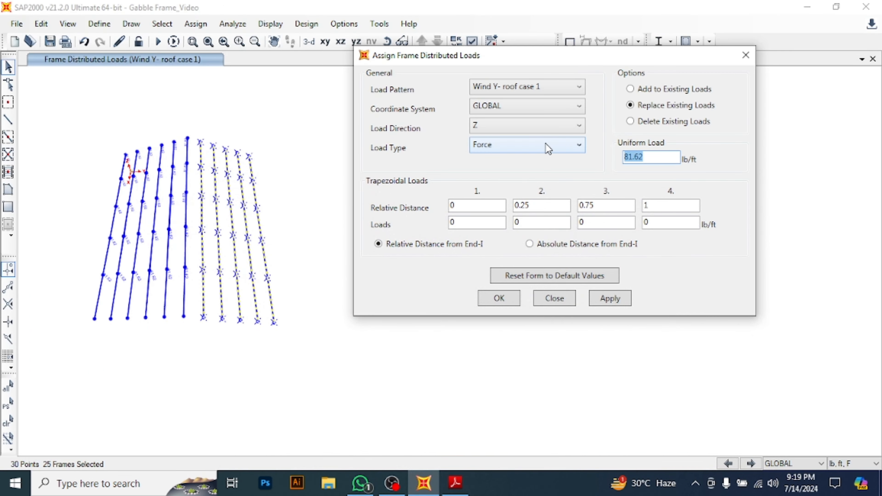
type("21")
left_click(625, 296)
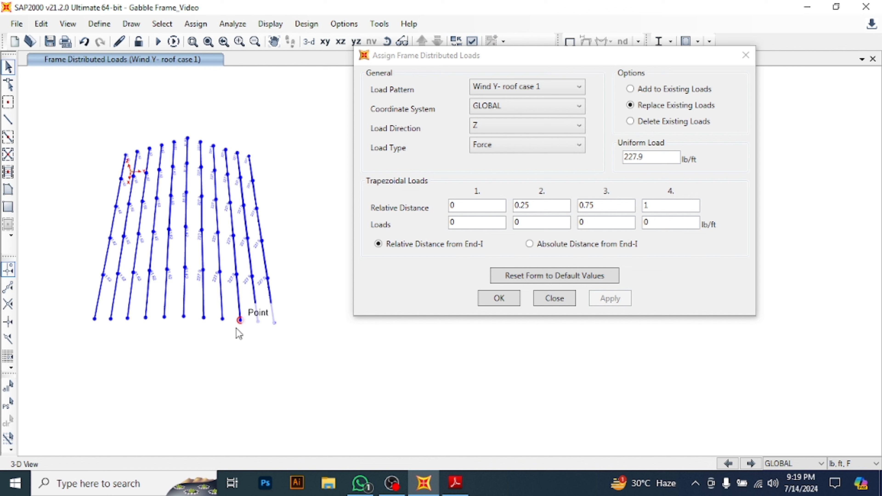
- Set the load pattern to Wind Y- roof case 2, select the windward purlins and review the PDF's internal pressure and suction diagrams
left_click(535, 89)
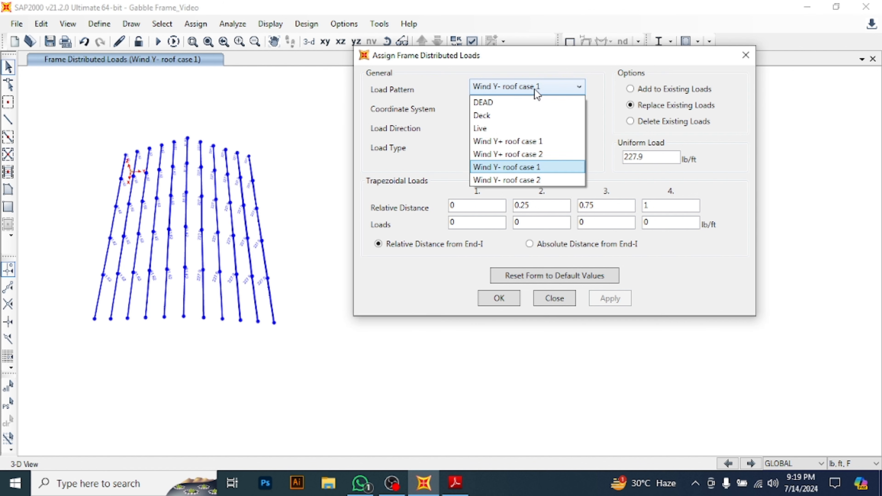
left_click(540, 181)
left_click_drag(55, 120, 195, 418)
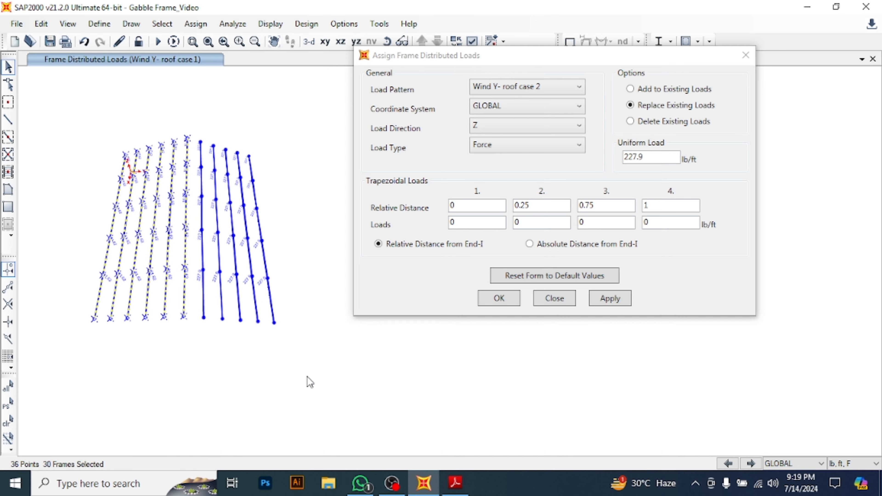
left_click(467, 487)
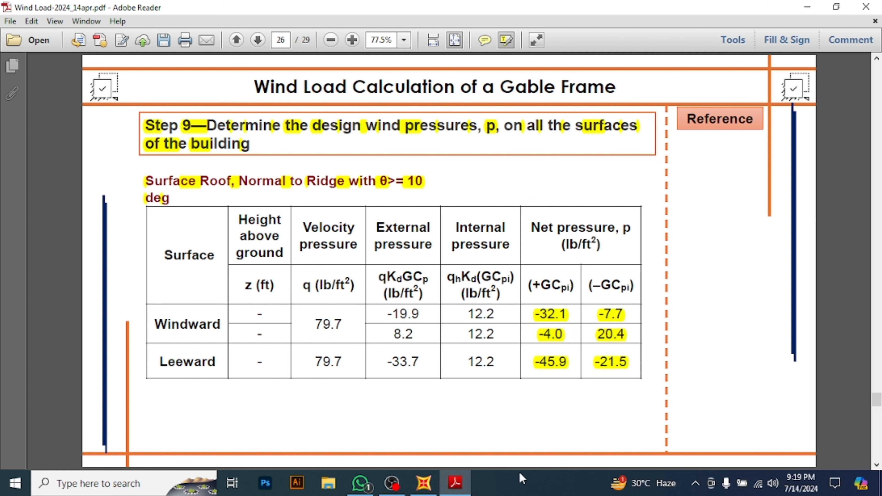
key("Page_Down")
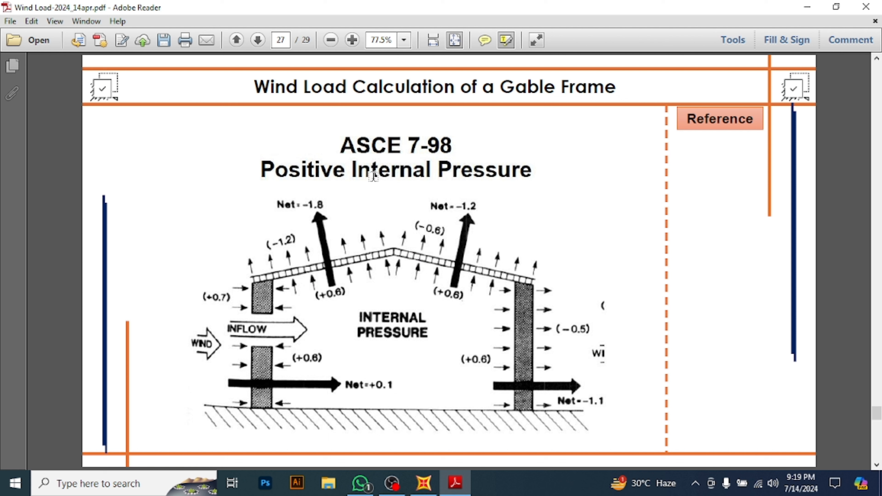
key("Page_Down")
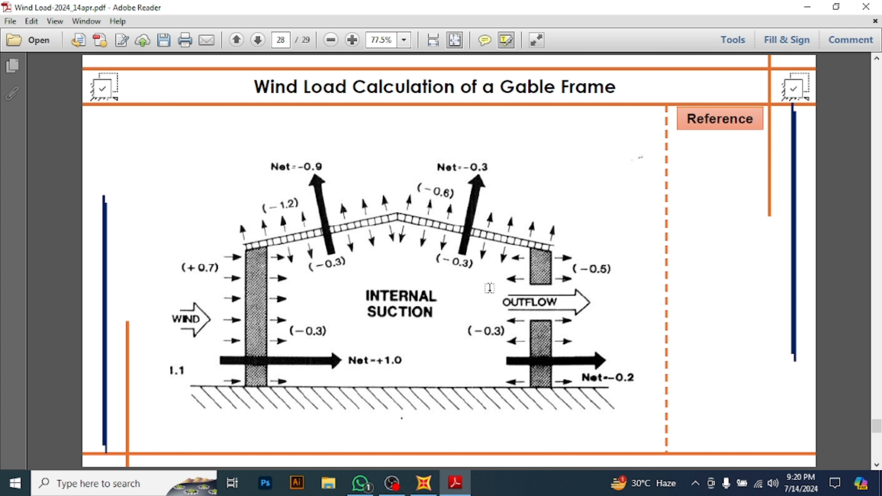
scroll(449, 240, "up", 2)
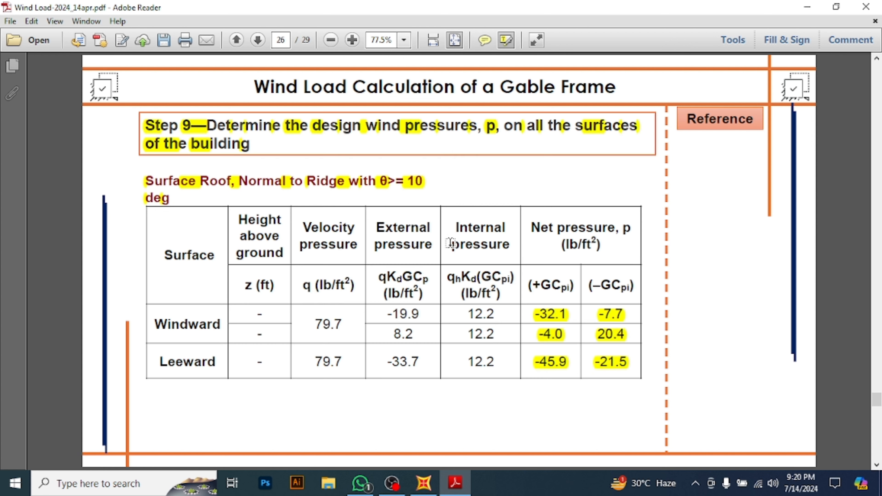
left_click(430, 483)
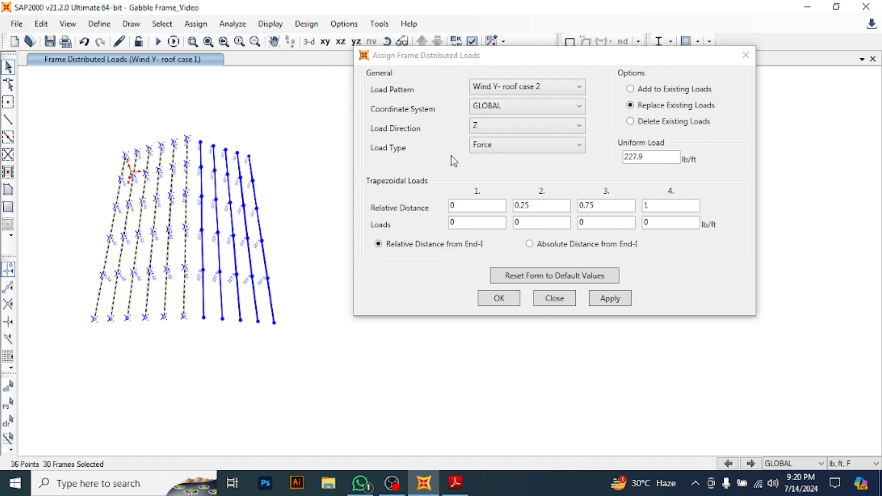
- Assign a uniform global Z load of 20.4*10.6 lb/ft to the windward purlins for Wind Y- roof case 2, using the PDF's -GCpi pressure
left_click(466, 482)
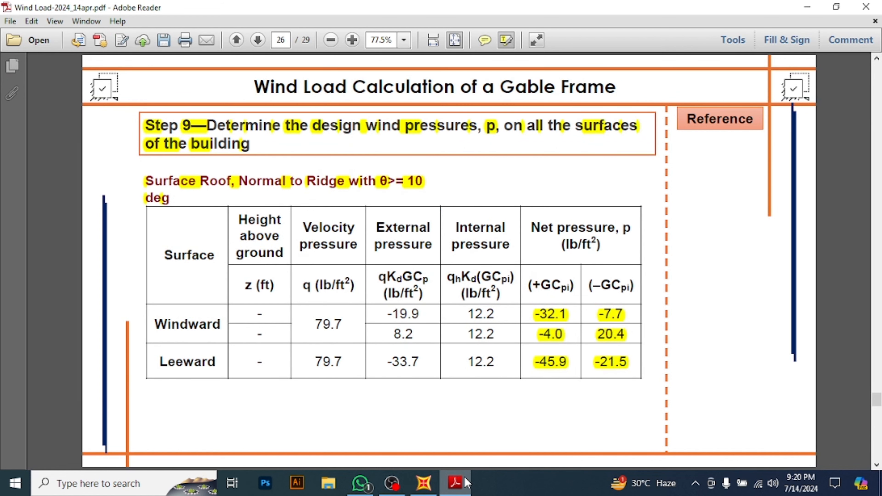
left_click(424, 483)
left_click(655, 161)
double_click(654, 160)
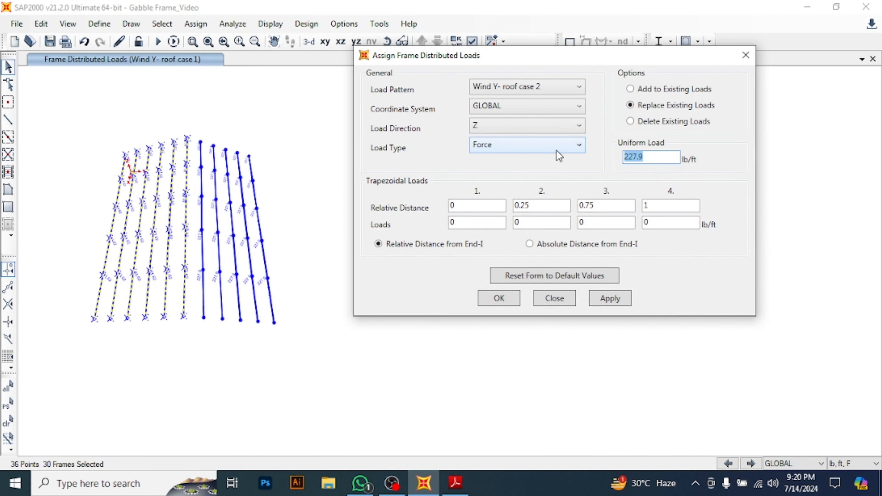
type("20.4*10.6")
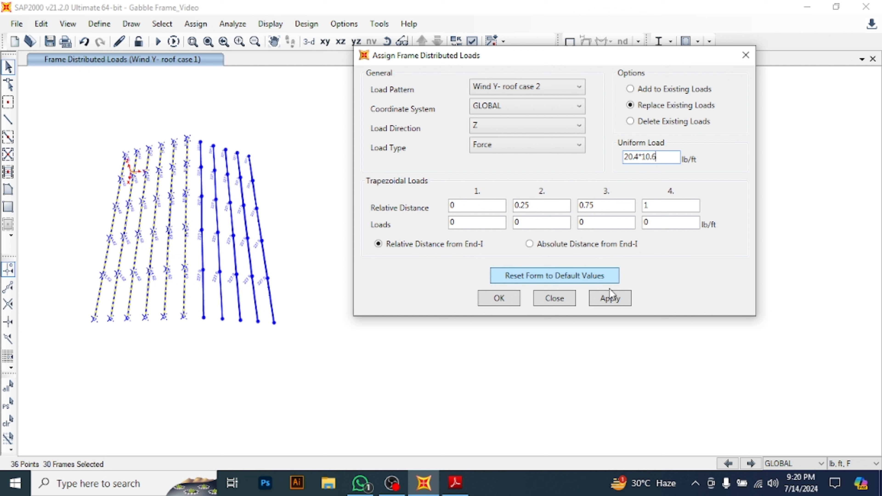
left_click(610, 300)
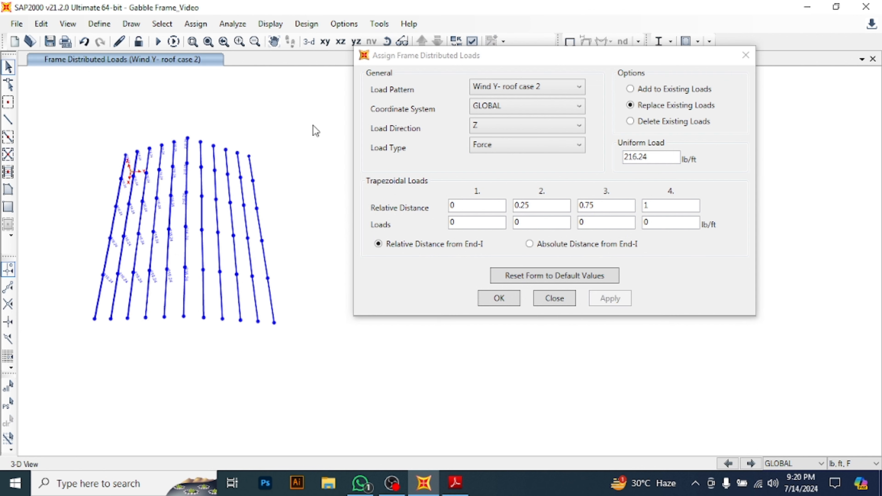
- Select the leeward roof purlins, check the PDF's leeward pressure and clear the uniform load entry for Wind Y- roof case 2
left_click_drag(307, 108, 198, 422)
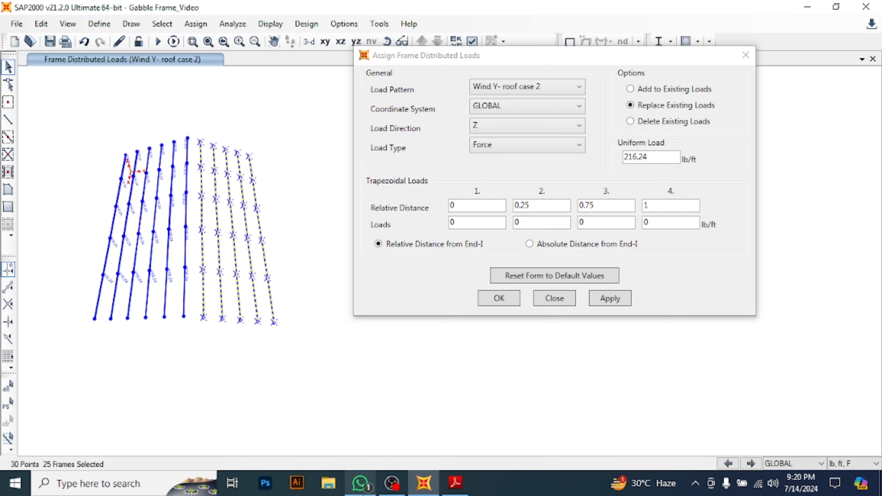
left_click(455, 484)
left_click(455, 484)
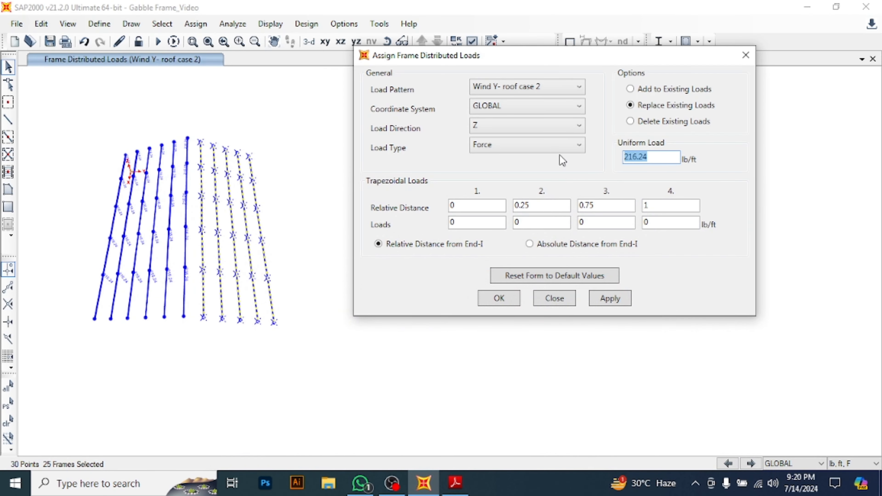
type("21")
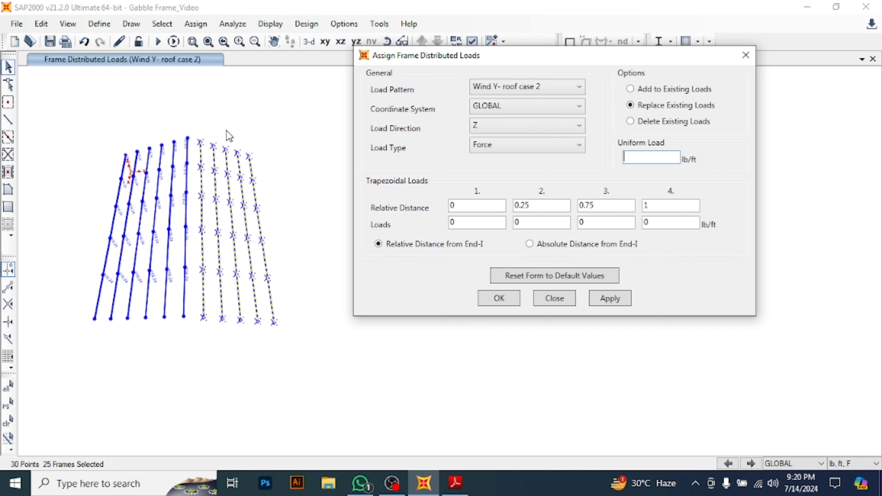
left_click_drag(32, 116, 193, 443)
left_click(456, 484)
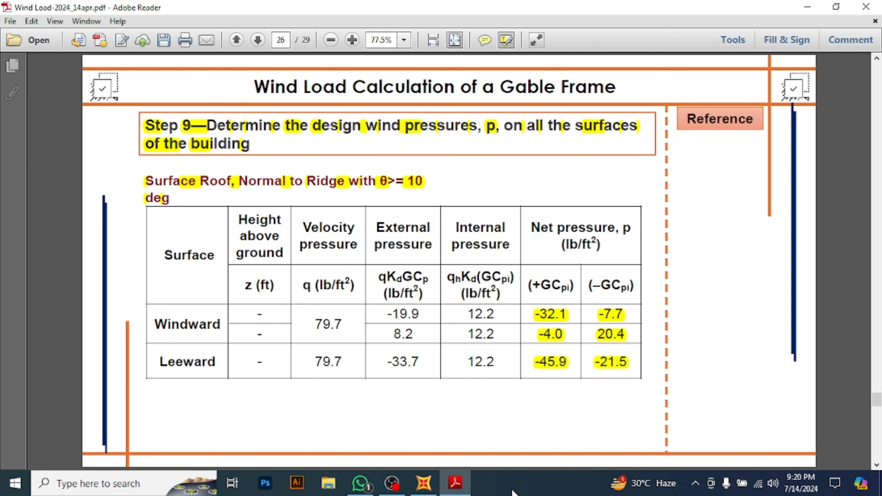
left_click(462, 487)
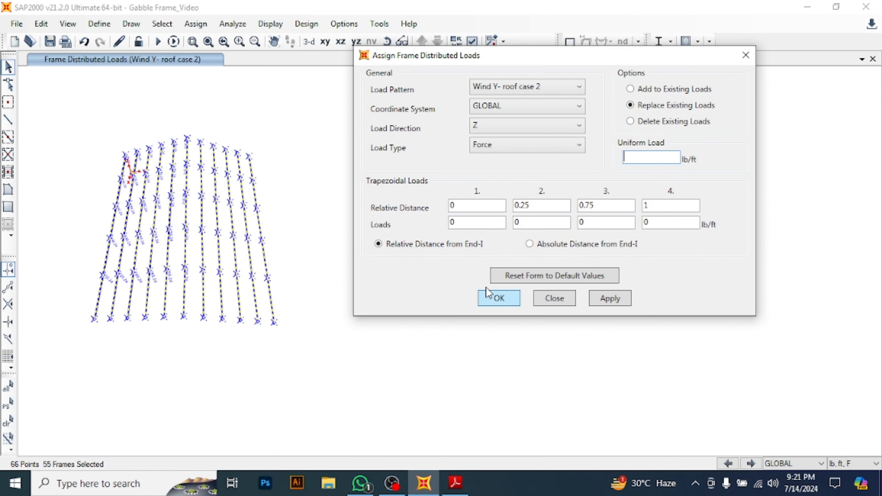
- Clear the selection and replace the windward purlins' uniform load for Wind Y- roof case 2 with -20.4*10.6 lb/ft, using the PDF's windward -GCpi pressure
left_click(294, 172)
left_click(291, 163)
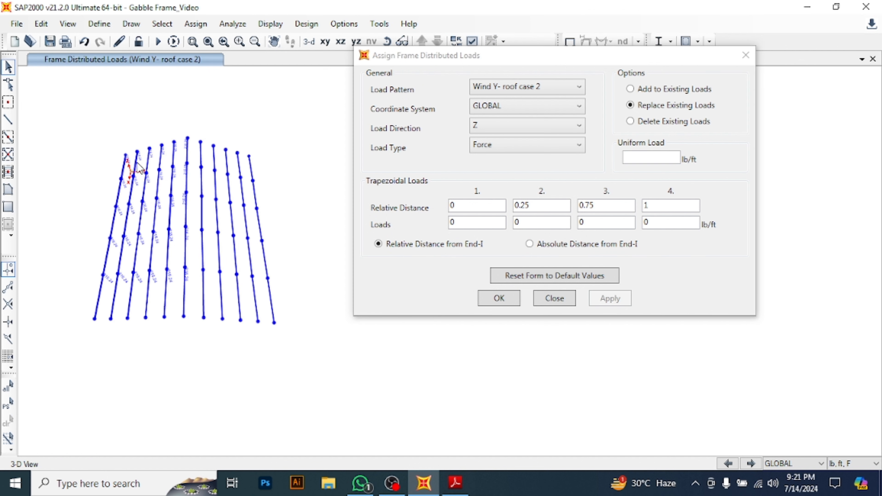
left_click_drag(61, 125, 192, 361)
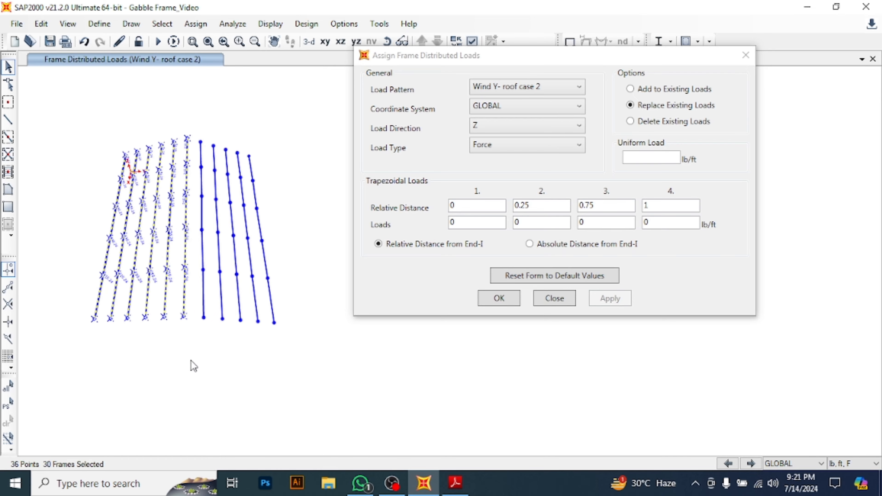
left_click(641, 158)
left_click(455, 484)
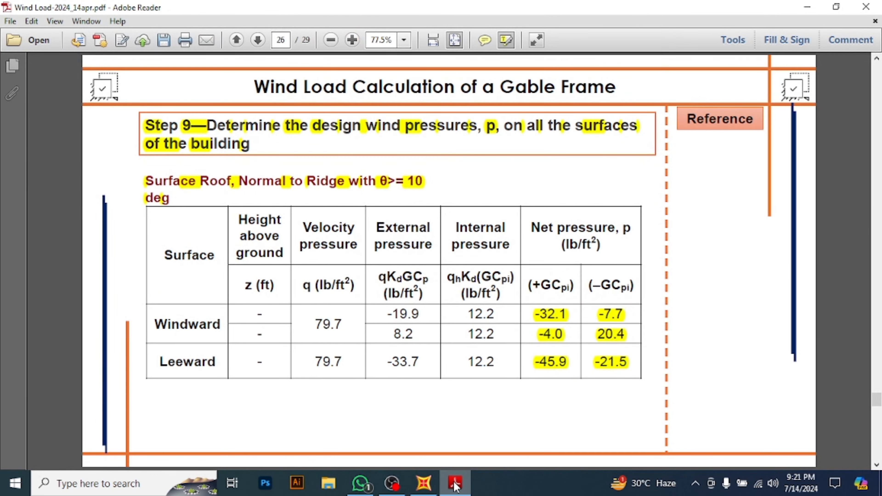
left_click(424, 484)
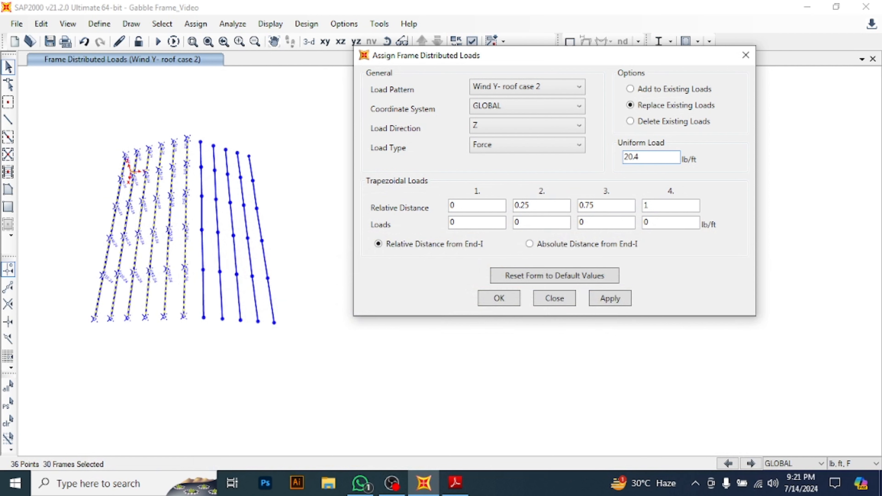
type("-")
left_click(650, 155)
type("*10.6")
left_click(611, 299)
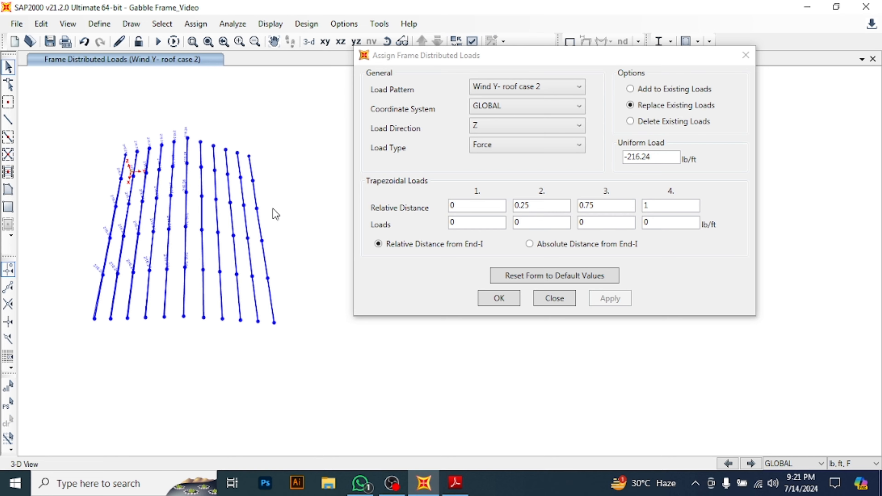
- Assign a uniform load of 21.5*10.6 lb/ft to the leeward roof purlins for Wind Y- roof case 2, checking the PDF's leeward -GCpi pressure
left_click_drag(304, 99, 199, 377)
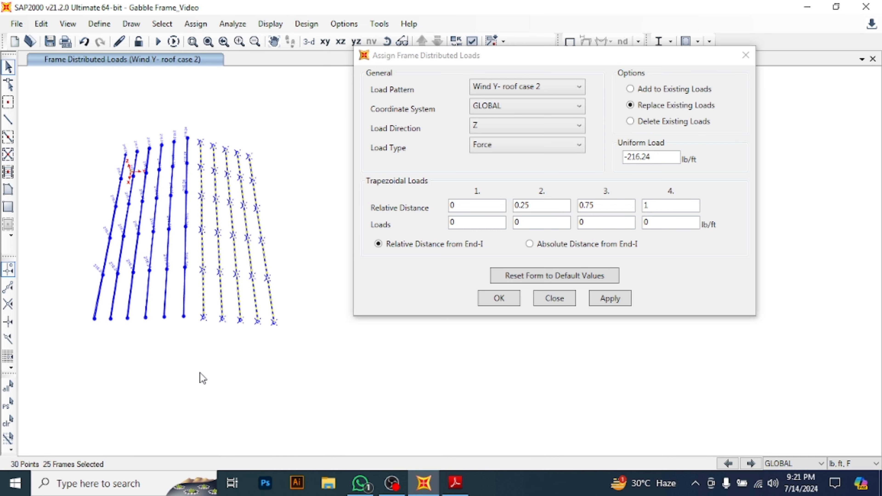
left_click(456, 483)
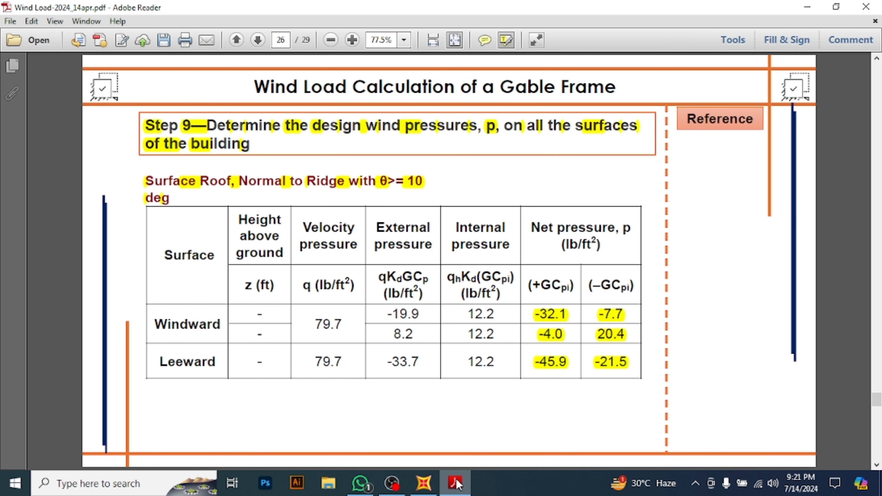
left_click(455, 483)
left_click(663, 158)
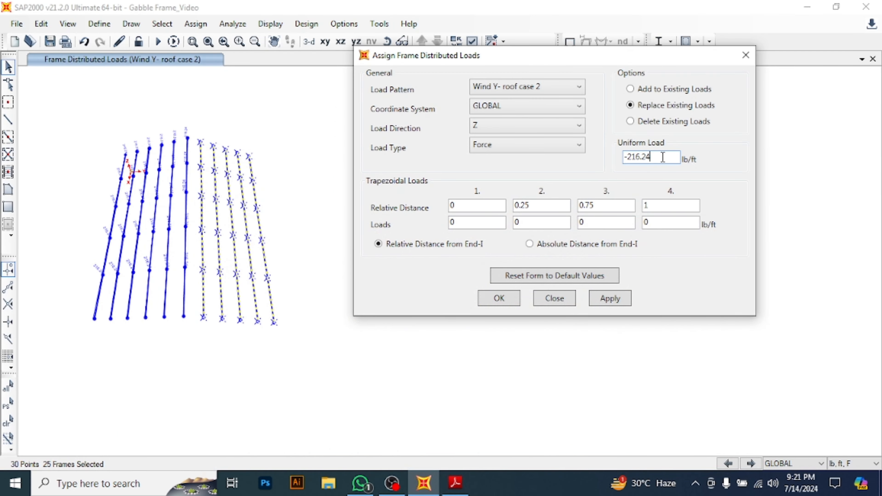
double_click(663, 157)
type("21.5*10.6")
left_click(462, 484)
left_click(462, 483)
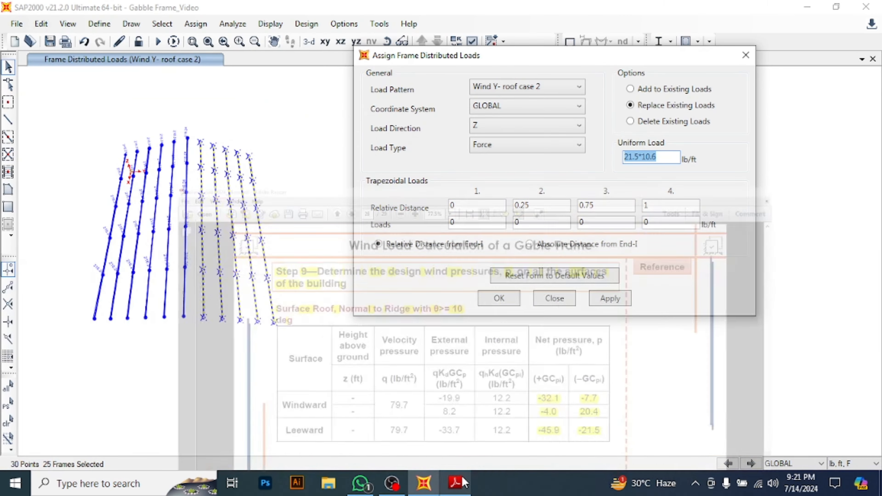
left_click(611, 298)
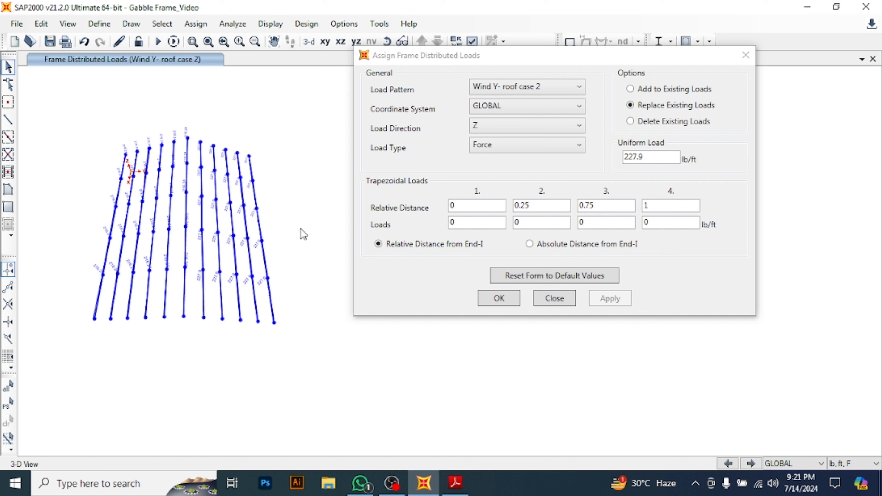
left_click(509, 306)
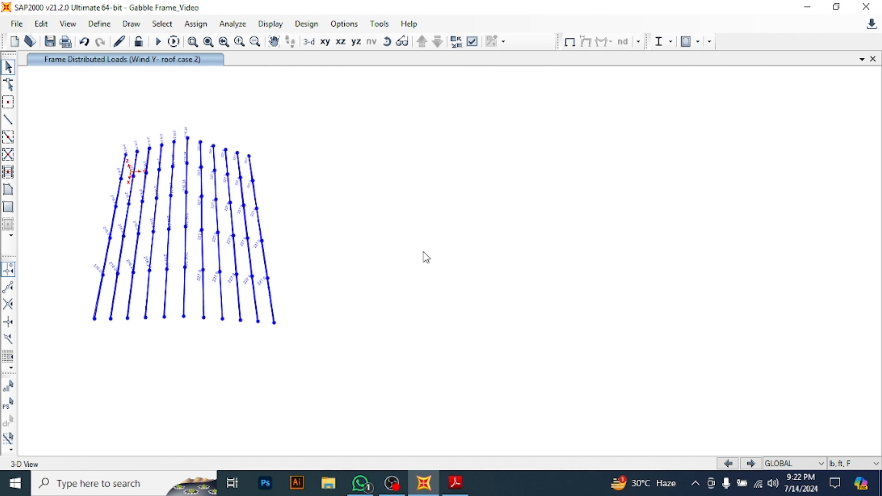